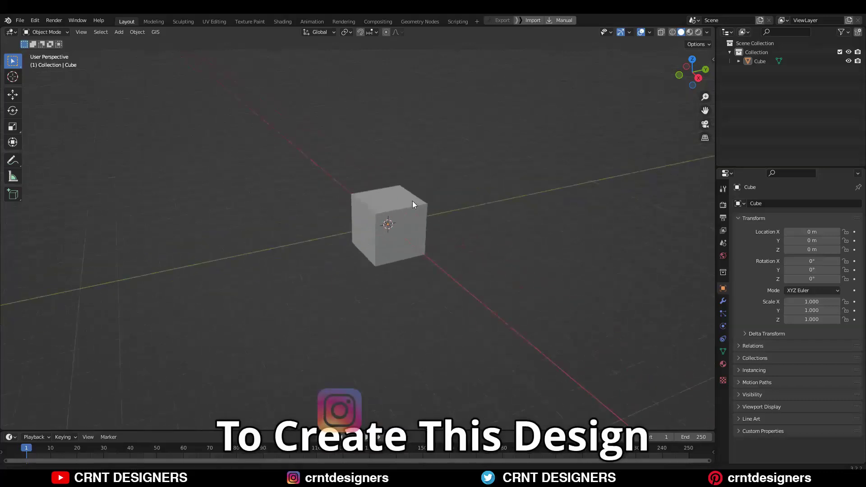
# - Delete the default cube from the scene
pyautogui.moveTo(463, 194); pyautogui.dragTo(406, 226)
pyautogui.press('x')
pyautogui.click(446, 172)
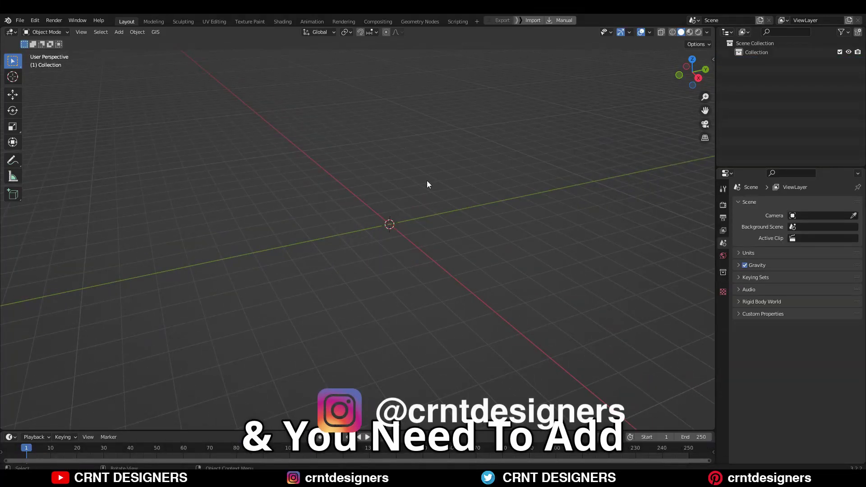
# - Add a UV sphere at the origin
pyautogui.keyDown('shift'); pyautogui.moveTo(388, 129); pyautogui.dragTo(368, 142, button='middle'); pyautogui.keyUp('shift')
pyautogui.hotkey('shift', 'a')
pyautogui.moveTo(348, 131)
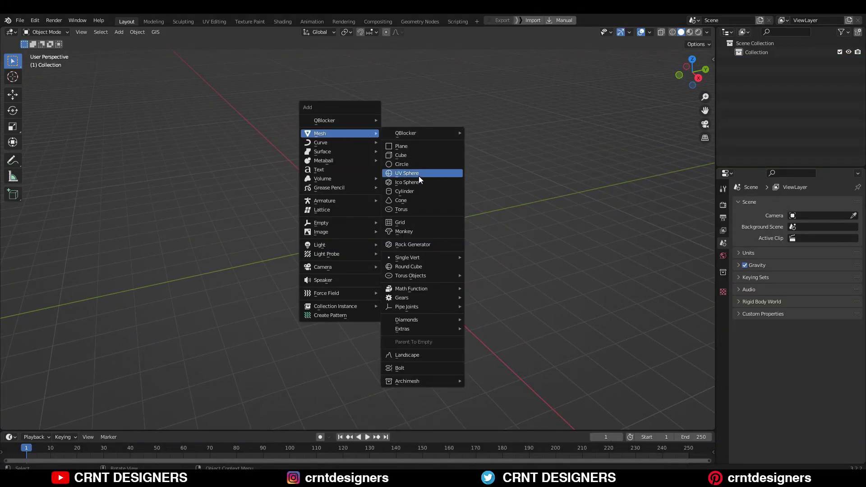
pyautogui.click(418, 175)
# - Flatten the sphere to a Z scale of 0.4 and rotate it 90° about the X axis
pyautogui.click(698, 78)
pyautogui.keyDown('shift'); pyautogui.moveTo(455, 242); pyautogui.dragTo(453, 213, button='middle'); pyautogui.keyUp('shift')
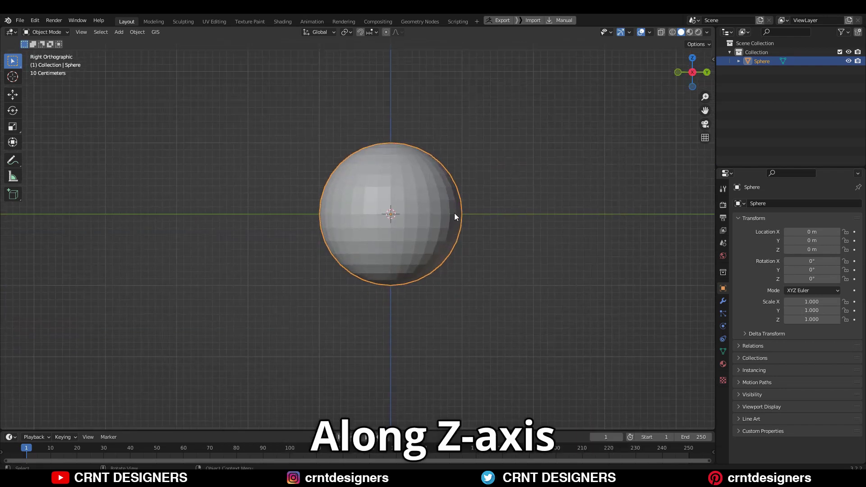
pyautogui.click(453, 218)
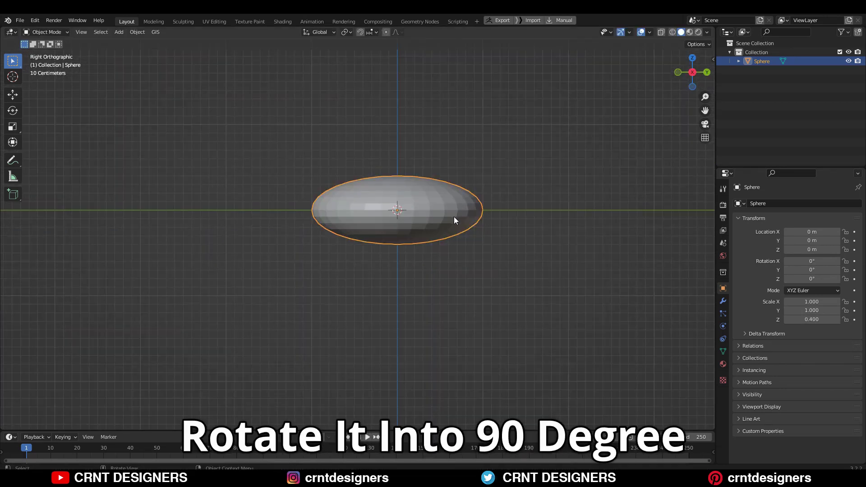
pyautogui.press('r')
# - Look at the flattened sphere from the front and enable the wireframe overlay
pyautogui.press('Tab')
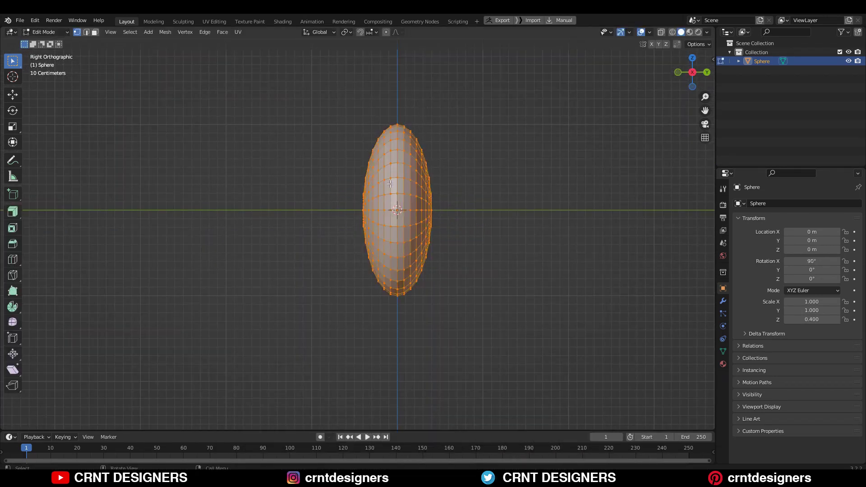
pyautogui.moveTo(393, 162); pyautogui.dragTo(472, 182, button='middle')
pyautogui.press('Tab')
pyautogui.click(693, 76)
pyautogui.click(649, 32)
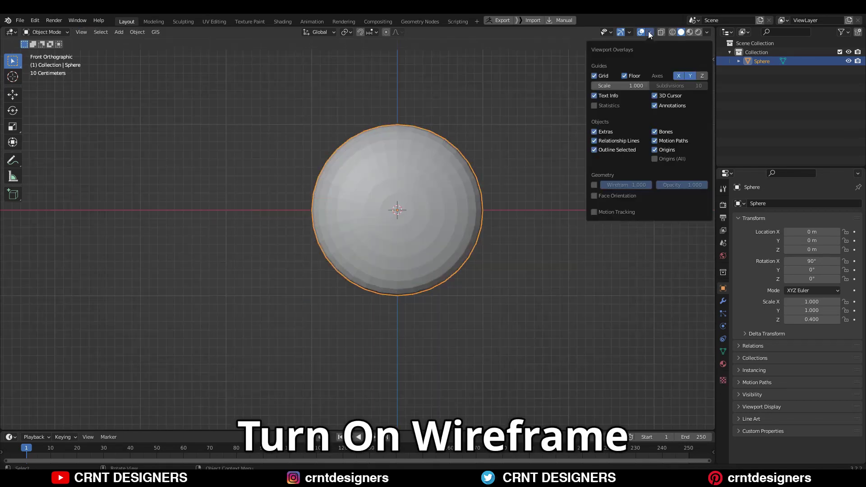
pyautogui.click(594, 185)
pyautogui.scroll(4, 383, 169)
# - Select only the boundary vertices of the 4×4 face block at the sphere's upper middle and enable the statistics overlay
pyautogui.press('Tab')
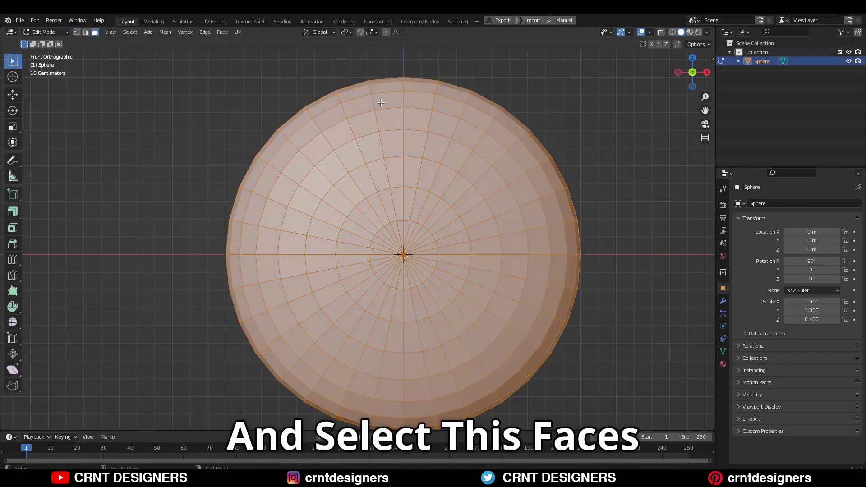
pyautogui.moveTo(369, 105); pyautogui.dragTo(436, 161)
pyautogui.press('1')
pyautogui.moveTo(349, 146); pyautogui.dragTo(255, 185)
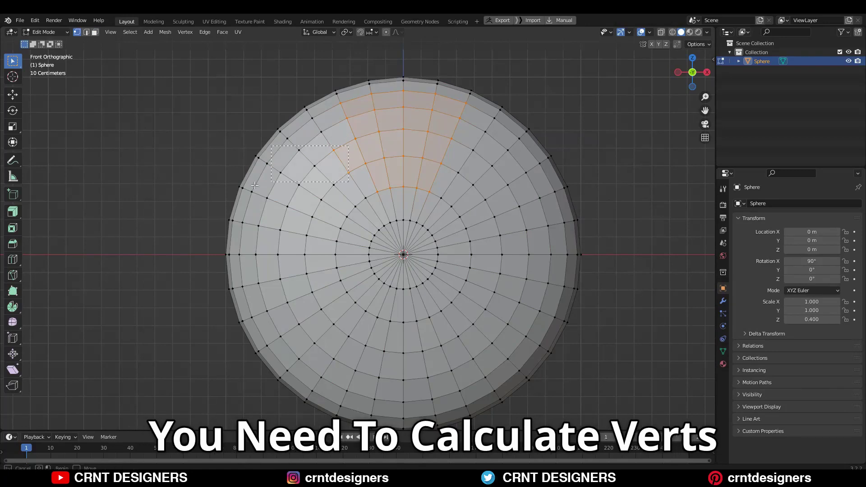
pyautogui.moveTo(374, 103); pyautogui.dragTo(428, 172)
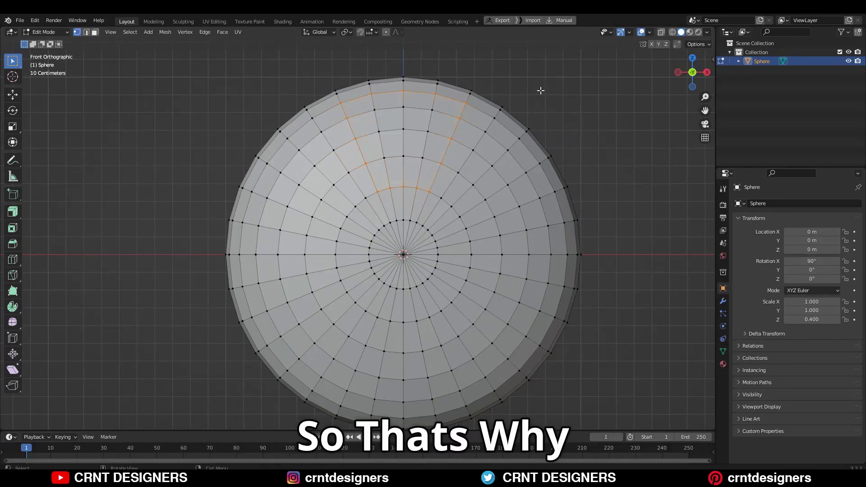
pyautogui.click(649, 32)
pyautogui.click(594, 106)
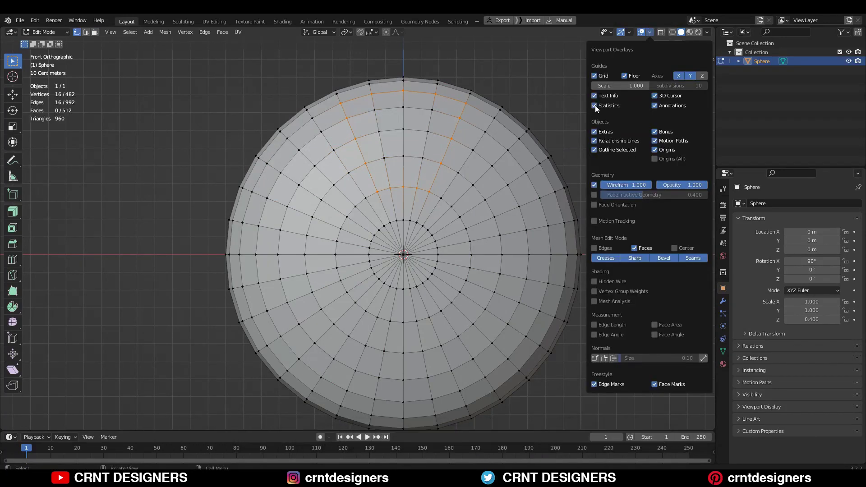
# - Return to Object Mode and add a cylinder with 16 vertices as the cutter
pyautogui.press('Tab')
pyautogui.hotkey('shift', 'a')
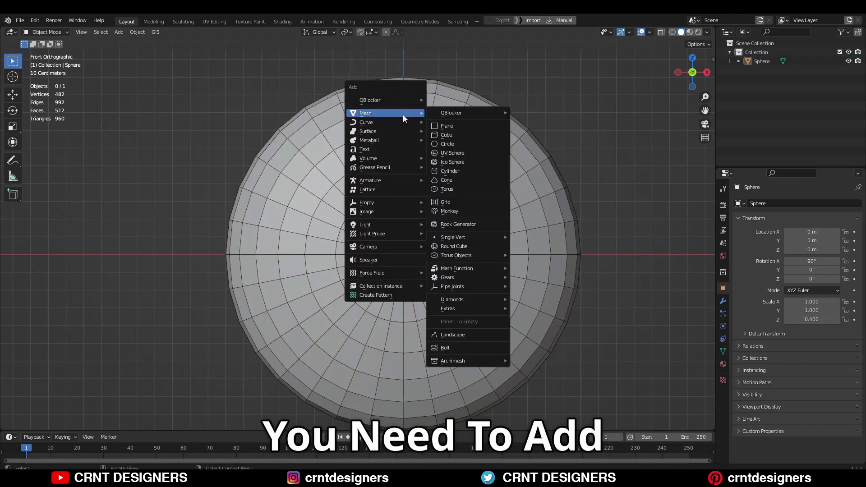
pyautogui.click(451, 172)
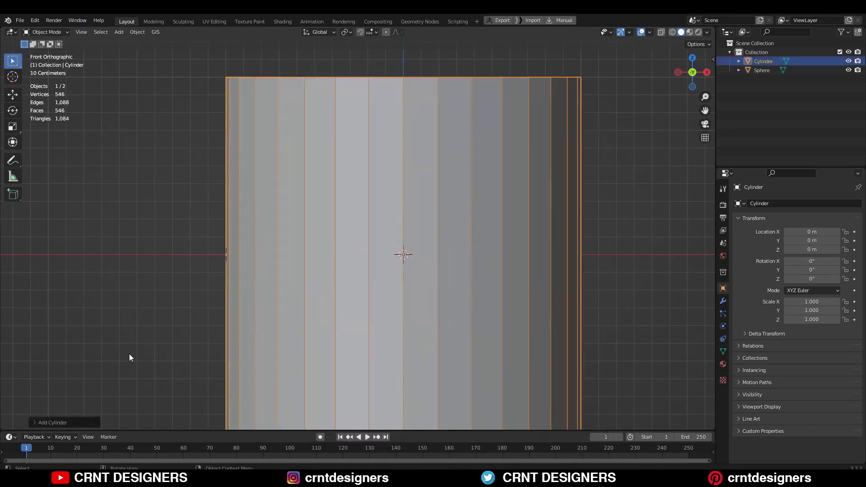
pyautogui.click(114, 315)
pyautogui.write('18')
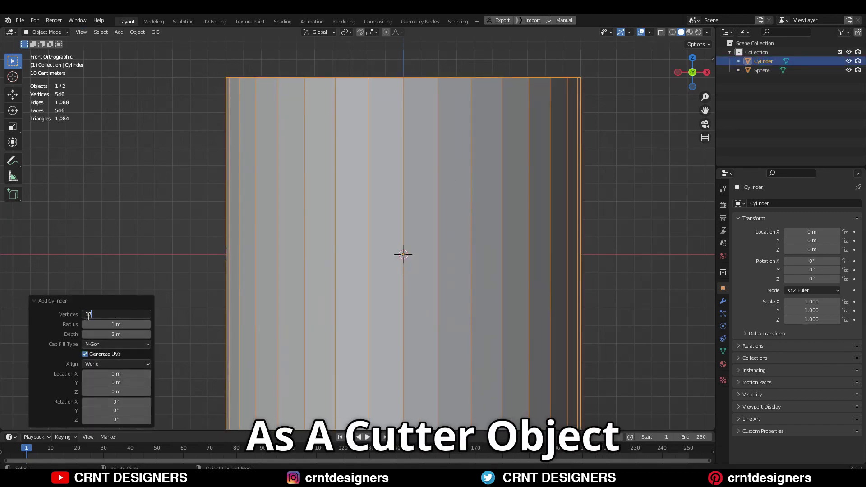
pyautogui.press('BackSpace')
pyautogui.write('6')
pyautogui.press('Return')
# - Rotate the cylinder 90° about the X axis and scale it uniformly to 0.3
pyautogui.click(707, 72)
pyautogui.write('r')
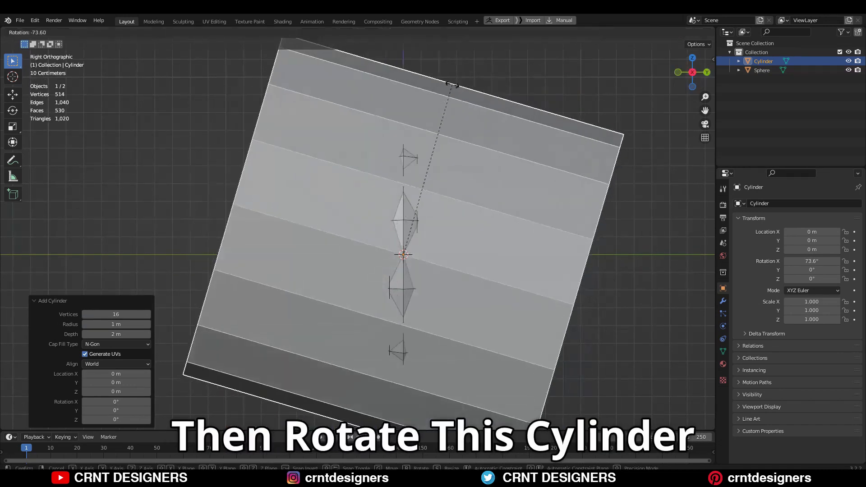
pyautogui.write('90')
pyautogui.press('Return')
pyautogui.press('s')
pyautogui.press('Return')
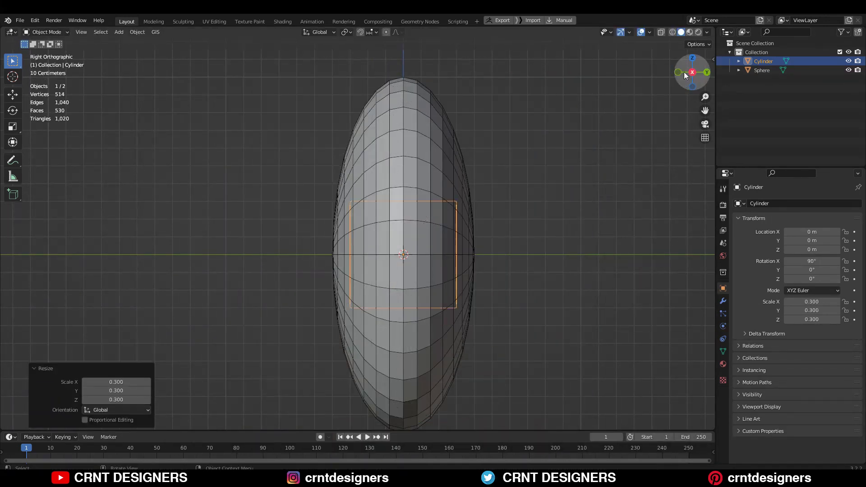
# - Stretch the cylinder along global Y, raise it to about Z 0.669 m and reduce its scale to 0.209, 0.209, 0.683
pyautogui.press('KP_1')
pyautogui.press('y')
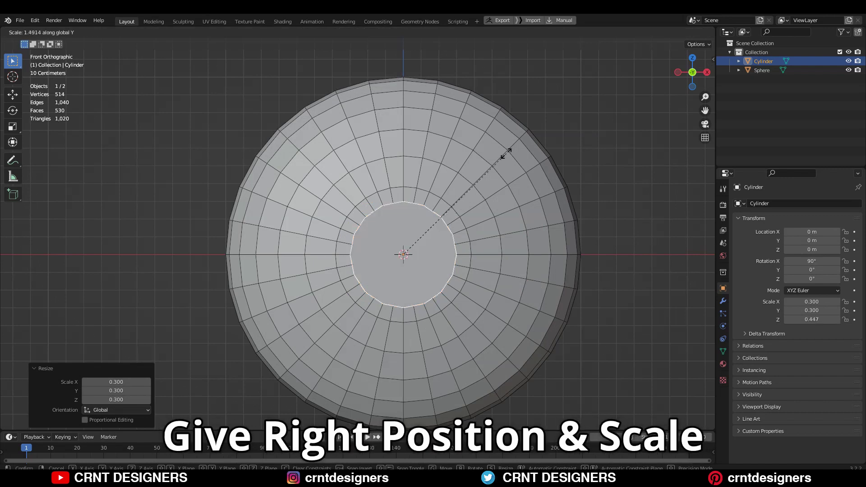
pyautogui.keyDown('ctrl'); pyautogui.moveTo(404, 226); pyautogui.dragTo(459, 113); pyautogui.keyUp('ctrl')
pyautogui.press('s')
pyautogui.click(372, 100)
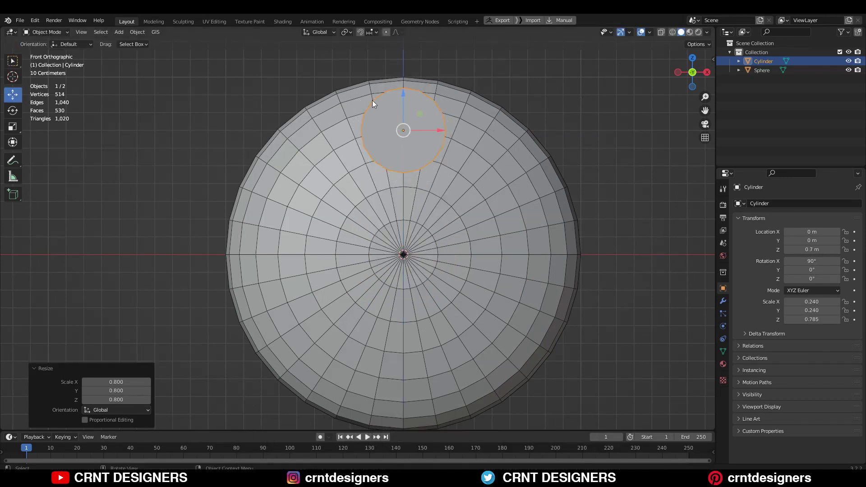
# - Subtract the cylinder from the sphere with a Bool Tool brush Difference
pyautogui.moveTo(538, 129); pyautogui.dragTo(500, 172, button='middle')
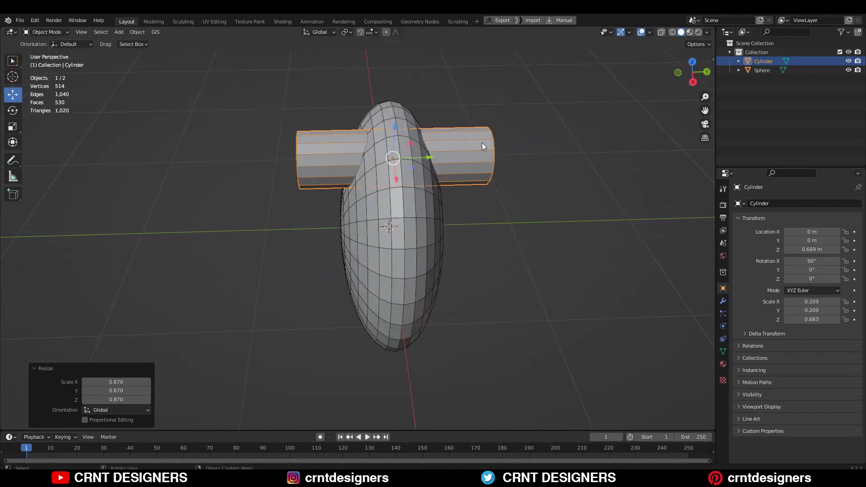
pyautogui.scroll(-2, 500, 172)
pyautogui.keyDown('shift'); pyautogui.click(417, 225); pyautogui.keyUp('shift')
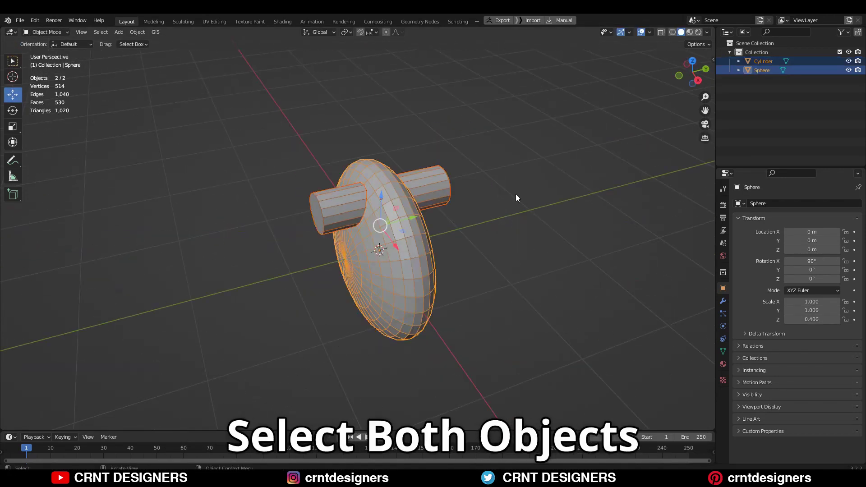
pyautogui.press('n')
pyautogui.click(709, 116)
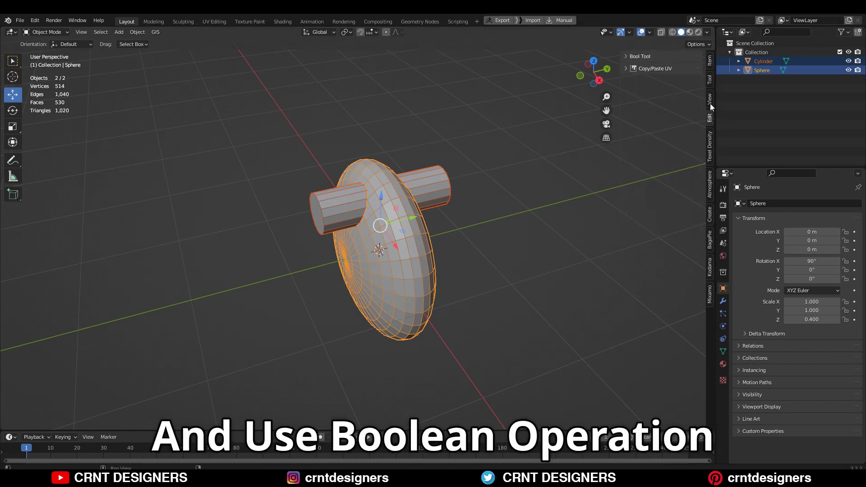
pyautogui.click(657, 127)
# - Duplicate the cylinder cutter in place
pyautogui.moveTo(391, 107); pyautogui.dragTo(472, 110, button='middle')
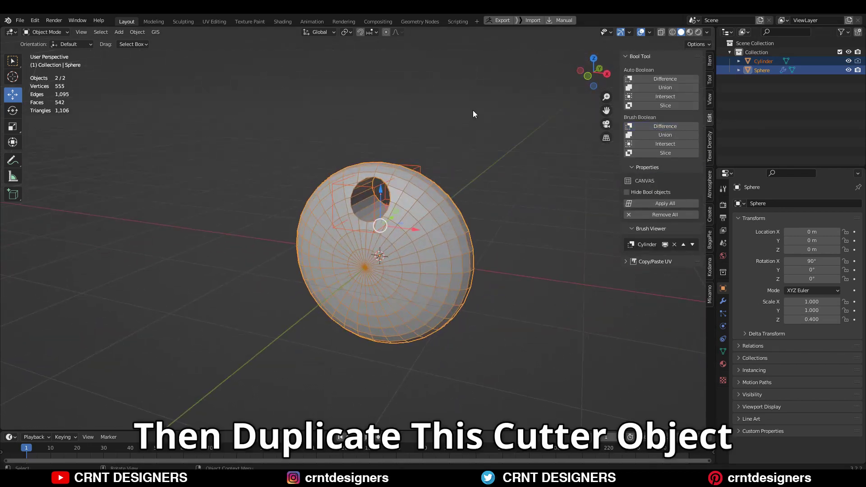
pyautogui.click(472, 110)
pyautogui.scroll(4, 483, 99)
pyautogui.click(412, 99)
pyautogui.moveTo(412, 90); pyautogui.dragTo(385, 122, button='middle')
pyautogui.click(385, 122)
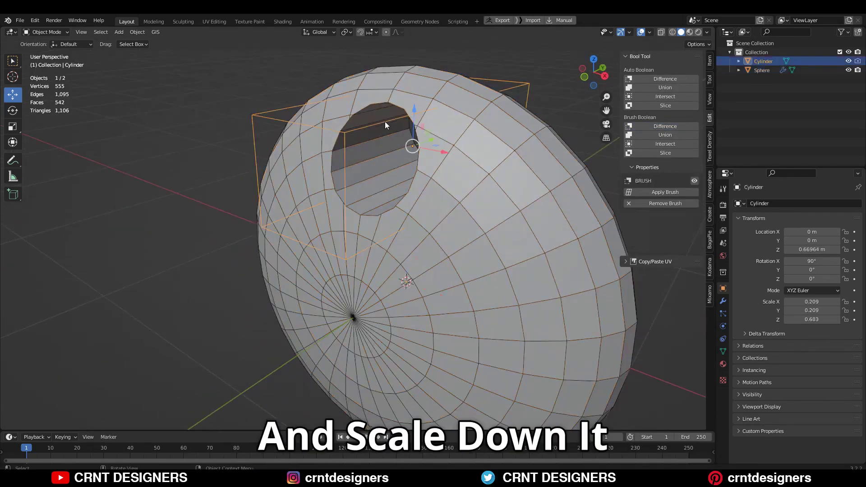
pyautogui.hotkey('shift', 'd')
pyautogui.rightClick(551, 109)
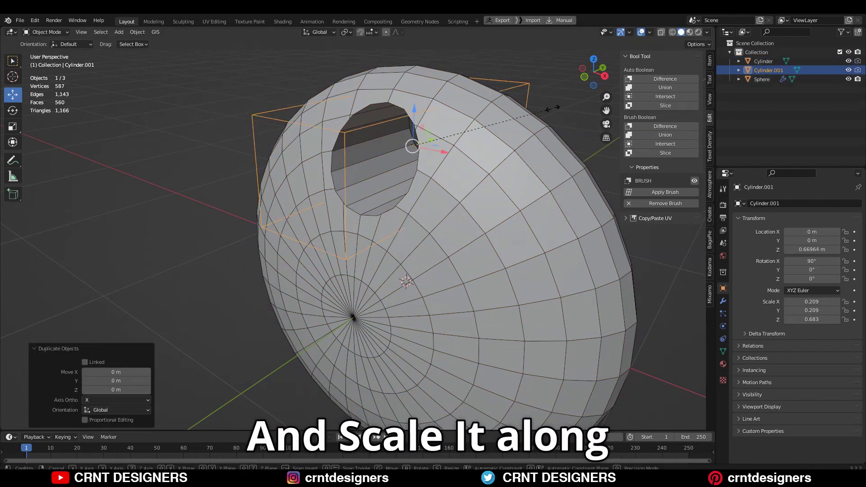
# - Shrink the duplicated cylinder to a scale of about 0.165 and lengthen it along global Y to about 0.981
pyautogui.press('s')
pyautogui.click(499, 123)
pyautogui.press('s')
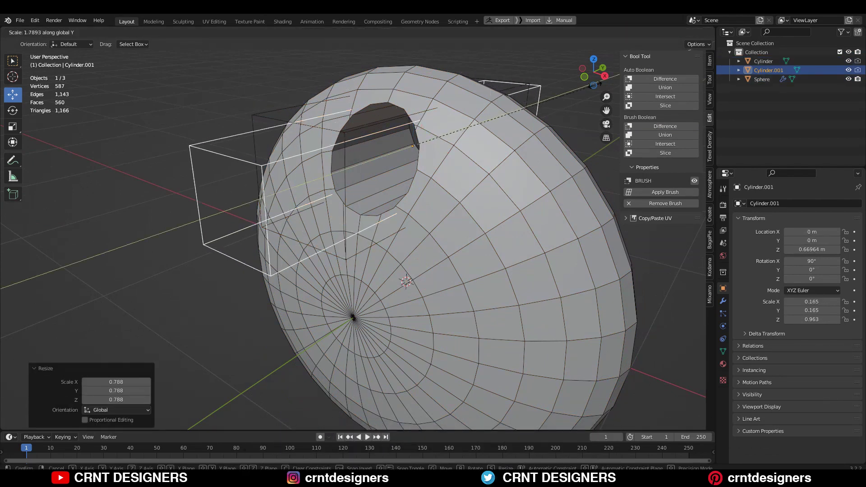
pyautogui.click(569, 114)
# - Subtract the thinner cylinder from the original cutter with a Bool Tool brush Difference
pyautogui.keyDown('shift'); pyautogui.click(279, 107); pyautogui.keyUp('shift')
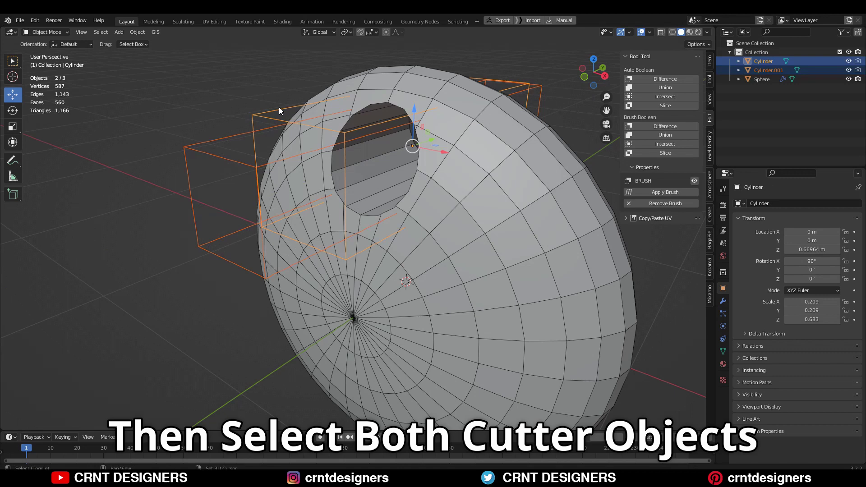
pyautogui.click(665, 126)
pyautogui.moveTo(423, 95)
pyautogui.mouseDown(button='middle')
pyautogui.moveTo(508, 71)
pyautogui.moveTo(458, 83)
pyautogui.moveTo(467, 95)
pyautogui.moveTo(447, 115)
pyautogui.mouseUp(button='middle')
# - Move the thinner cylinder along the Y axis to 0.8 m, checking its position inside the sphere in X-ray view
pyautogui.click(445, 120)
pyautogui.moveTo(419, 133); pyautogui.dragTo(470, 78)
pyautogui.moveTo(457, 116); pyautogui.dragTo(463, 109, button='middle')
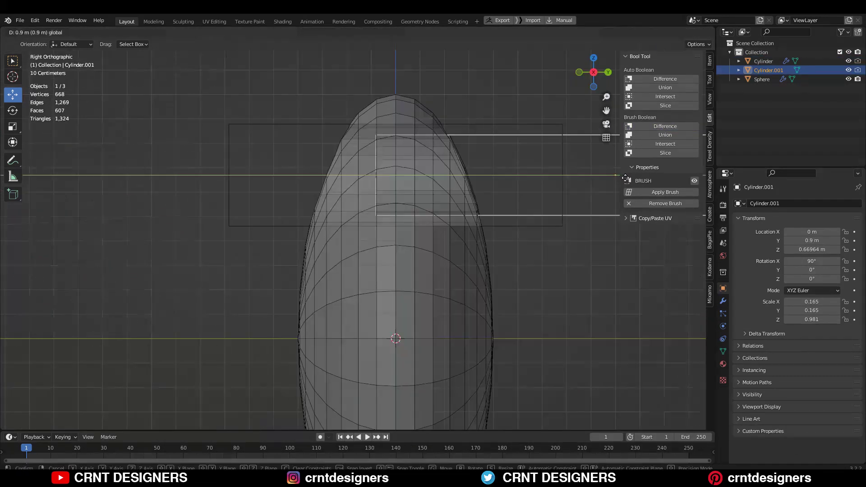
pyautogui.keyDown('ctrl'); pyautogui.moveTo(630, 176); pyautogui.dragTo(610, 177); pyautogui.keyUp('ctrl')
pyautogui.moveTo(437, 161); pyautogui.dragTo(623, 74, button='middle')
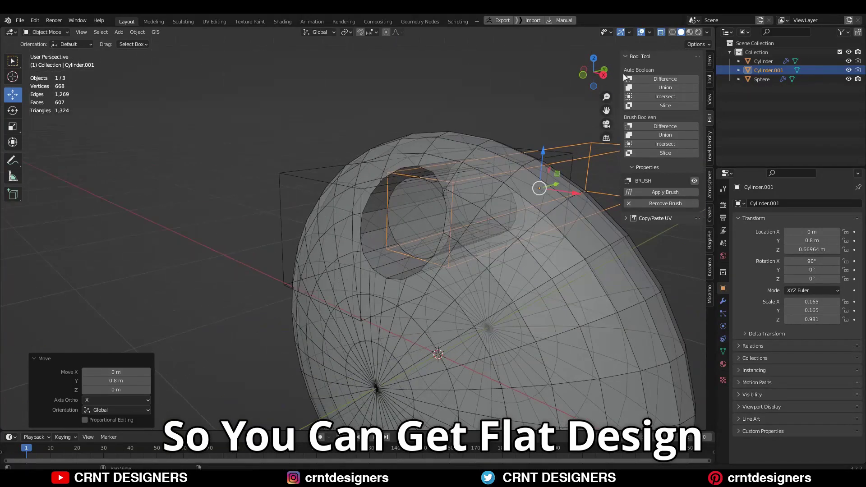
pyautogui.click(661, 32)
# - Apply the boolean modifiers on the larger cylinder cutter and on the sphere
pyautogui.click(351, 248)
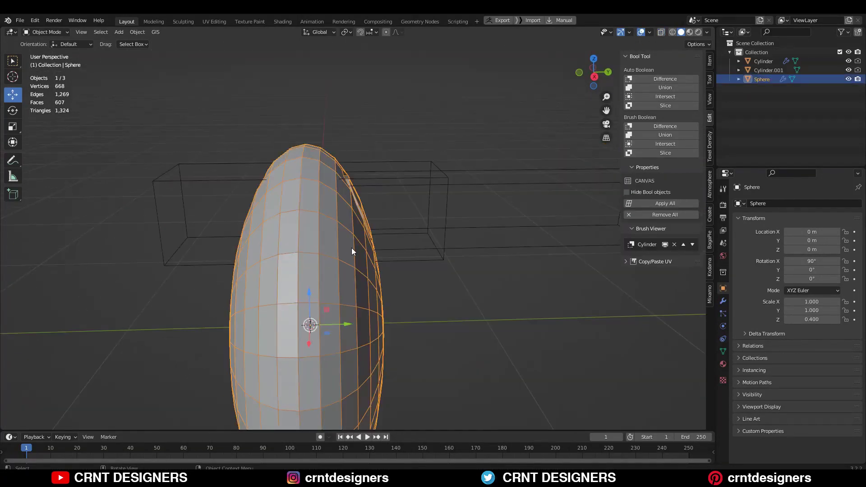
pyautogui.moveTo(351, 248); pyautogui.dragTo(408, 261, button='middle')
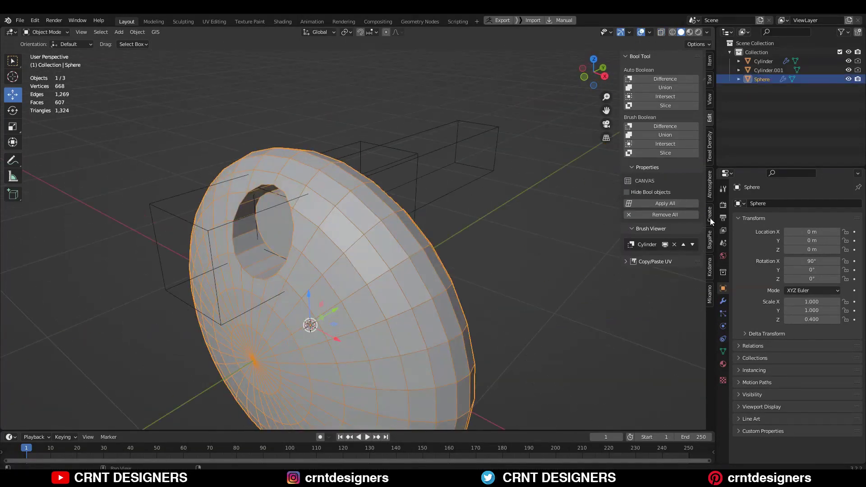
pyautogui.click(723, 301)
pyautogui.click(835, 238)
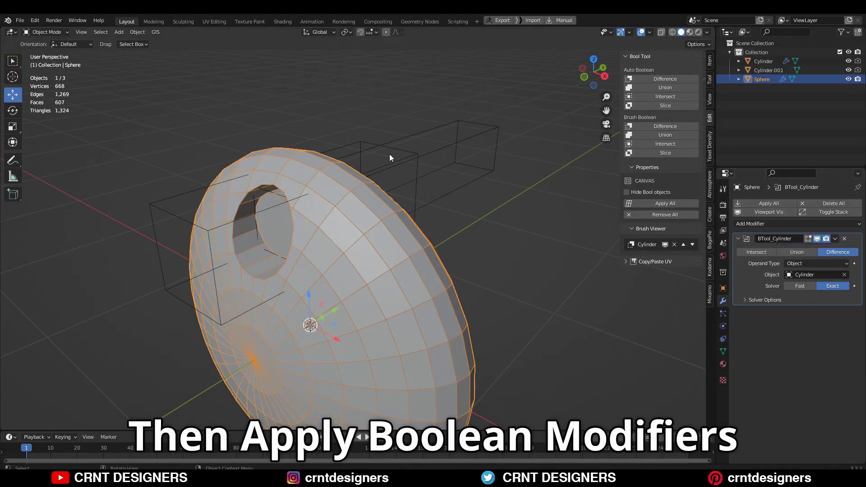
pyautogui.click(392, 150)
pyautogui.click(837, 239)
pyautogui.click(830, 249)
pyautogui.click(397, 226)
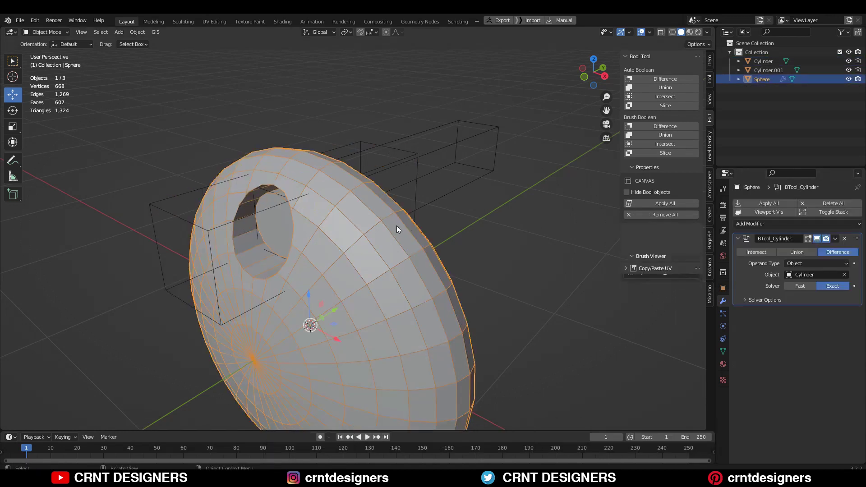
pyautogui.click(832, 249)
# - Delete both cylinder cutters, keeping only the sphere
pyautogui.hotkey('ctrl', 'i')
pyautogui.press('x')
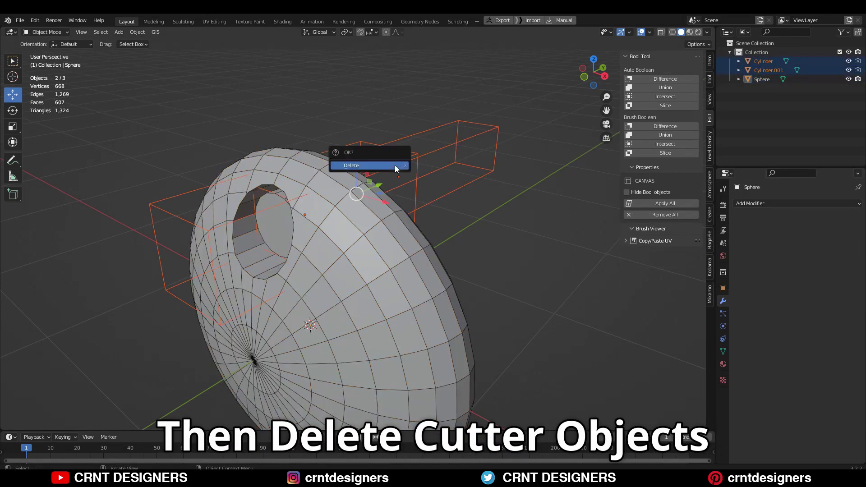
pyautogui.click(394, 165)
# - Edit the sphere's mesh in vertex mode with X-ray on, and merge the doubled vertices on the lower rim of the circular hole at center
pyautogui.click(345, 186)
pyautogui.scroll(2, 345, 186)
pyautogui.keyDown('shift'); pyautogui.moveTo(344, 186); pyautogui.dragTo(468, 156, button='middle'); pyautogui.keyUp('shift')
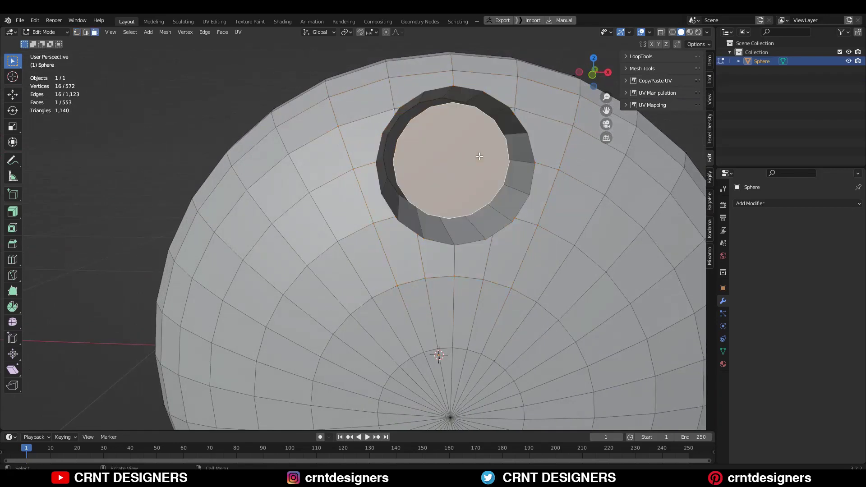
pyautogui.moveTo(492, 185); pyautogui.dragTo(525, 149, button='middle')
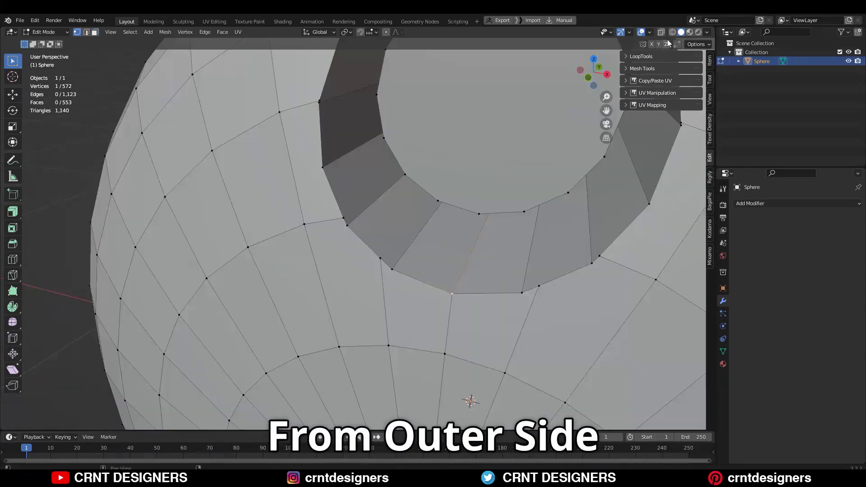
pyautogui.keyDown('shift'); pyautogui.moveTo(517, 135); pyautogui.dragTo(517, 150, button='middle'); pyautogui.keyUp('shift')
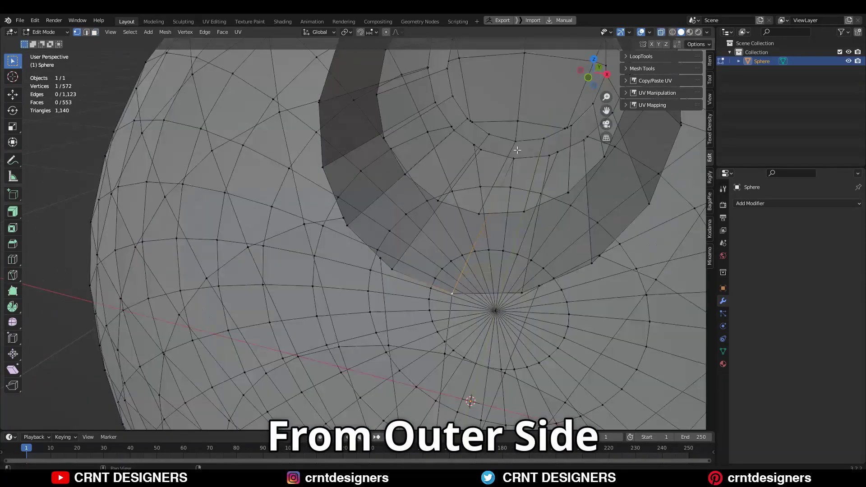
pyautogui.press('m')
pyautogui.click(450, 283)
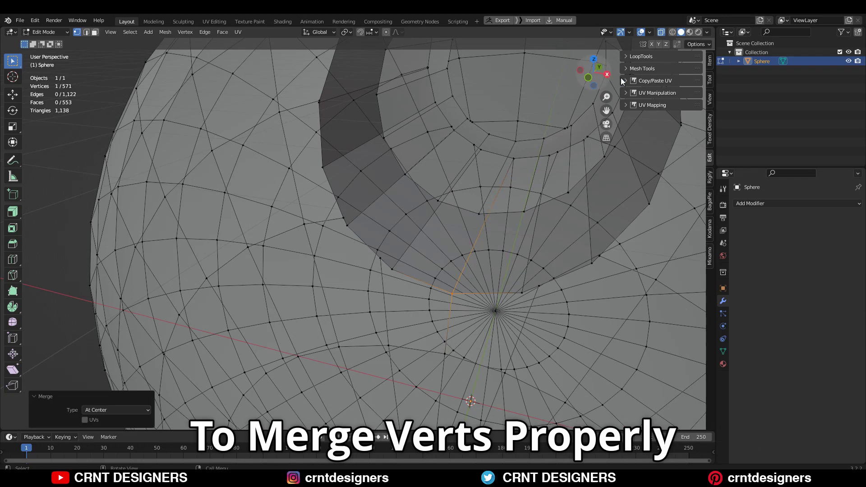
# - Turn off X-ray and merge the next pair of close vertices on the hole's lower-left rim at last
pyautogui.click(661, 32)
pyautogui.click(395, 265)
pyautogui.moveTo(419, 268); pyautogui.dragTo(406, 280, button='middle')
pyautogui.press('m')
pyautogui.click(402, 314)
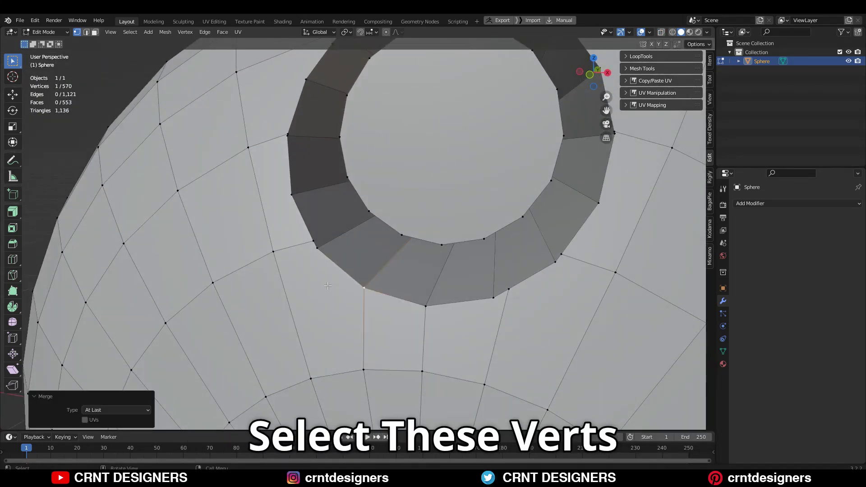
# - Connect the following lower-left rim vertex to the nearest sphere vertex below it with a new edge
pyautogui.click(318, 250)
pyautogui.keyDown('shift'); pyautogui.click(311, 375); pyautogui.keyUp('shift')
pyautogui.rightClick(372, 250)
pyautogui.click(372, 250)
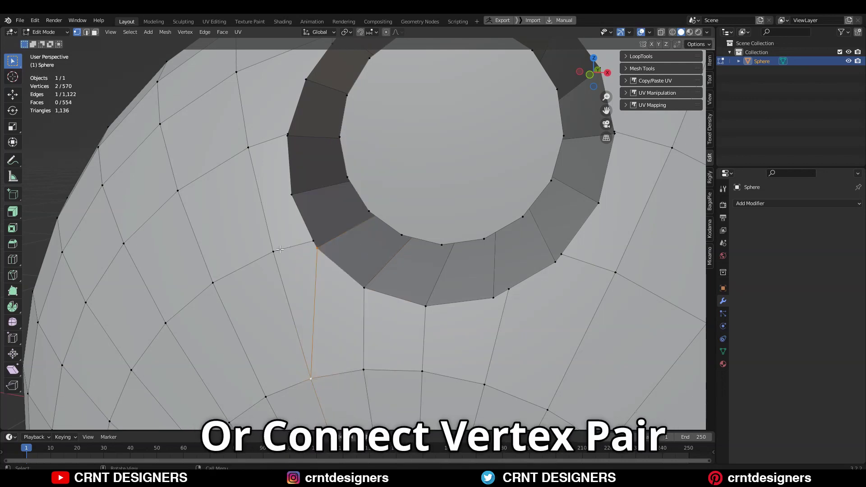
# - Connect the next rim vertex to its neighbouring sphere vertex, and dissolve the redundant short edge between the two connections
pyautogui.rightClick(289, 191)
pyautogui.click(289, 191)
pyautogui.press('2')
pyautogui.click(298, 245)
pyautogui.hotkey('ctrl', 'x')
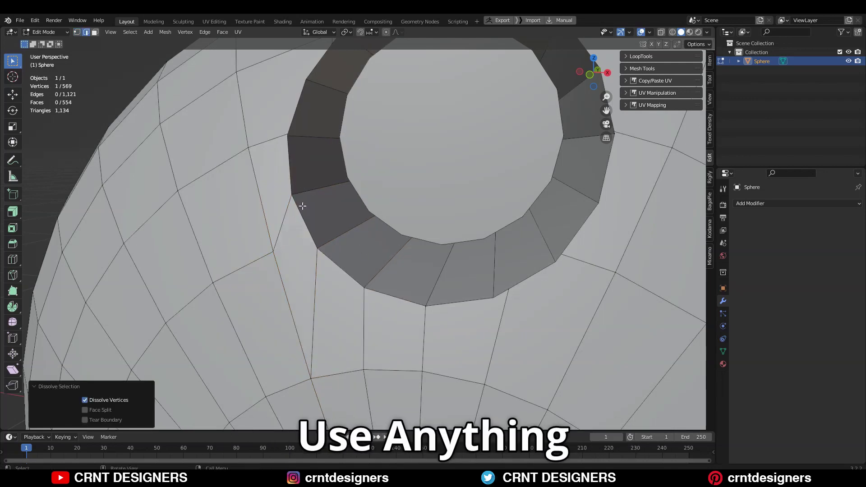
# - Merge the two close vertices on the left side of the hole's rim at last
pyautogui.keyDown('shift'); pyautogui.moveTo(302, 204); pyautogui.dragTo(334, 253, button='middle'); pyautogui.keyUp('shift')
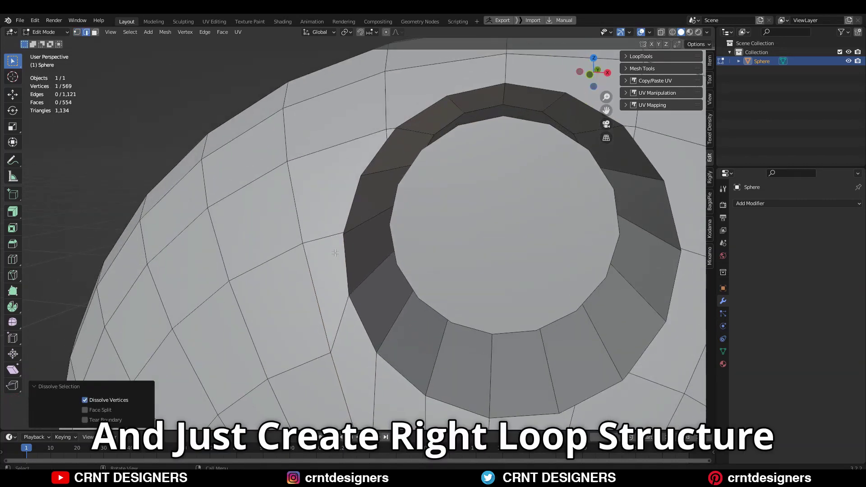
pyautogui.press('1')
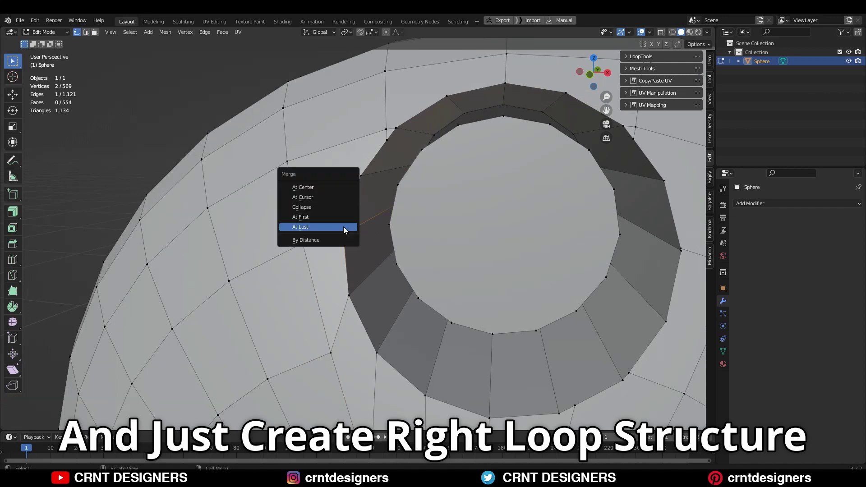
pyautogui.click(344, 227)
# - Connect the upper-left rim vertex to the adjacent sphere vertex and dissolve the redundant edge above it
pyautogui.keyDown('shift'); pyautogui.click(361, 175); pyautogui.keyUp('shift')
pyautogui.rightClick(331, 142)
pyautogui.click(331, 142)
pyautogui.press('2')
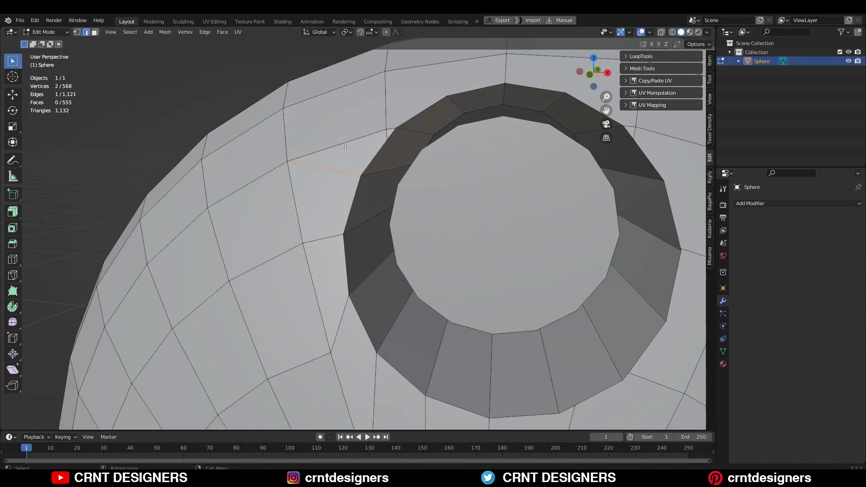
pyautogui.keyDown('shift'); pyautogui.moveTo(356, 152); pyautogui.dragTo(318, 174, button='middle'); pyautogui.keyUp('shift')
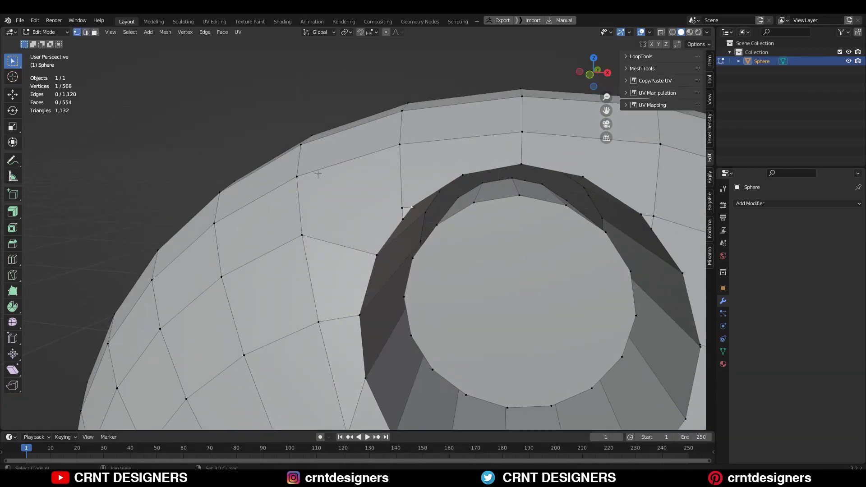
# - Join the remaining upper-left rim vertices to the neighbouring sphere vertices and remove the redundant geometry between them
pyautogui.rightClick(354, 195)
pyautogui.click(355, 195)
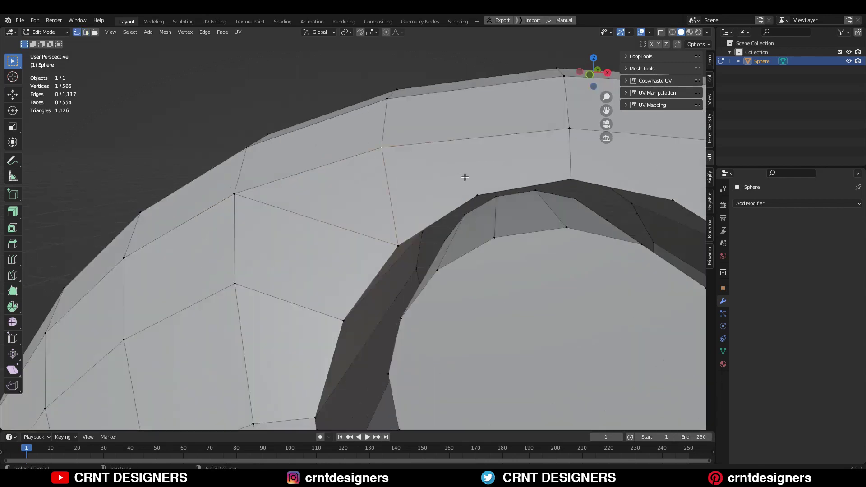
pyautogui.keyDown('shift'); pyautogui.click(476, 195); pyautogui.keyUp('shift')
pyautogui.rightClick(477, 156)
pyautogui.click(477, 157)
pyautogui.press('2')
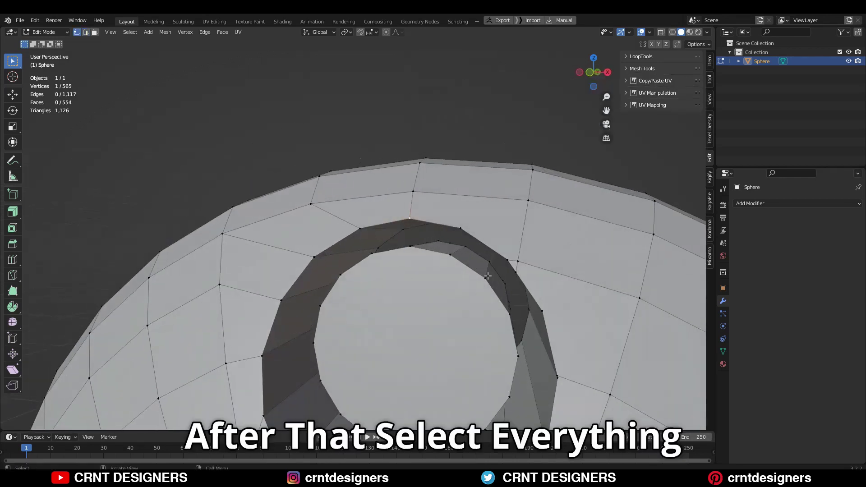
# - Symmetrize the whole mesh from -X to +X to copy the cleaned half of the hole
pyautogui.press('a')
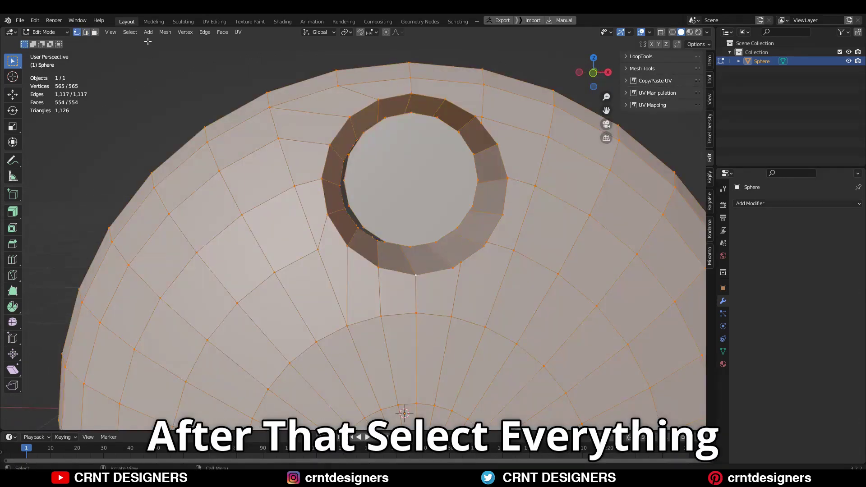
pyautogui.click(165, 32)
pyautogui.click(197, 170)
# - Delete the two cap faces that close the inner end of the circular hole
pyautogui.moveTo(406, 226); pyautogui.dragTo(532, 178, button='middle')
pyautogui.scroll(-3, 528, 183)
pyautogui.press('2')
pyautogui.click(474, 215)
pyautogui.keyDown('alt'); pyautogui.click(473, 215); pyautogui.keyUp('alt')
pyautogui.moveTo(493, 224); pyautogui.dragTo(495, 228, button='middle')
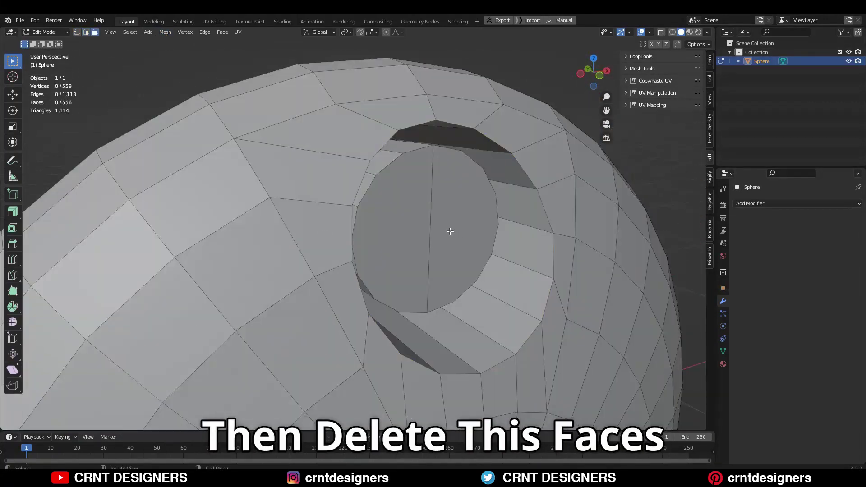
pyautogui.click(426, 249)
pyautogui.press('x')
pyautogui.click(426, 250)
pyautogui.click(503, 197)
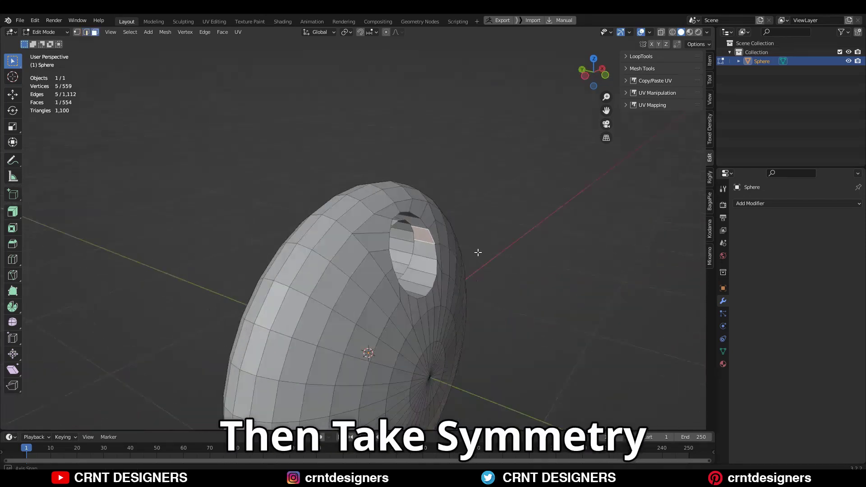
# - Symmetrize the whole mesh in the +Z to -Z direction so the hole is copied to the opposite side
pyautogui.press('a')
pyautogui.click(165, 32)
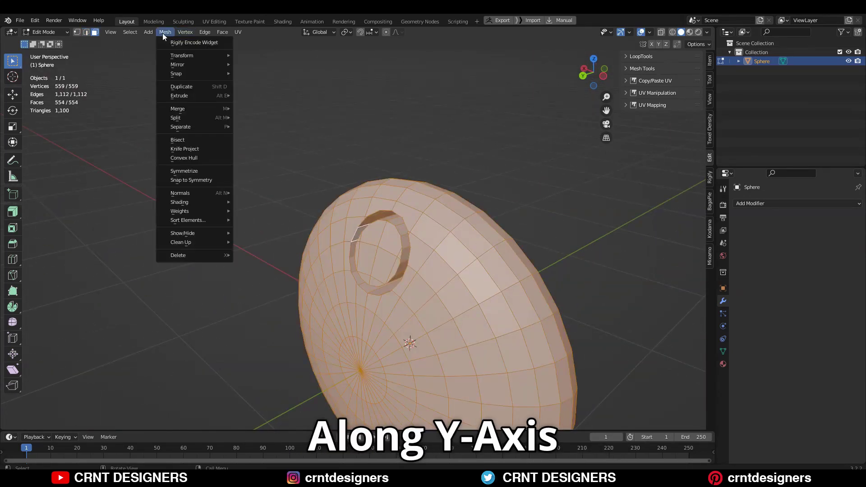
pyautogui.click(195, 171)
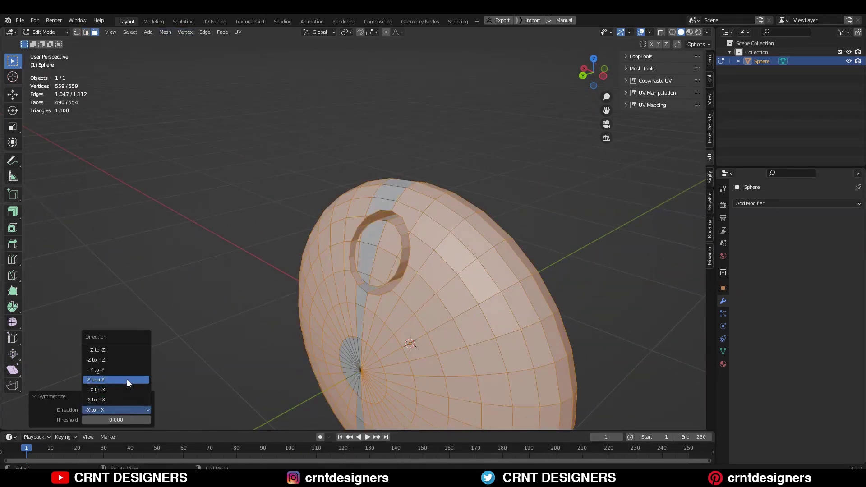
pyautogui.click(127, 382)
pyautogui.click(115, 353)
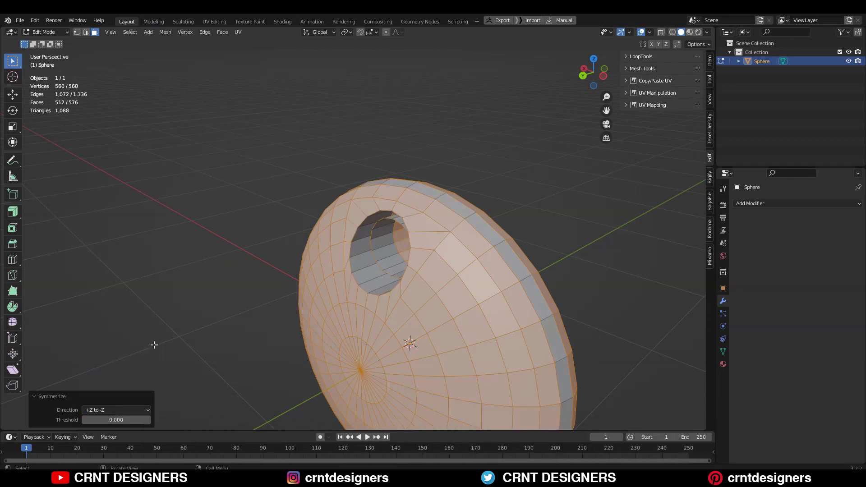
# - Delete two face loops of the circular hole's wall
pyautogui.moveTo(365, 242); pyautogui.dragTo(393, 220, button='middle')
pyautogui.scroll(4, 393, 221)
pyautogui.keyDown('alt'); pyautogui.click(385, 210); pyautogui.keyUp('alt')
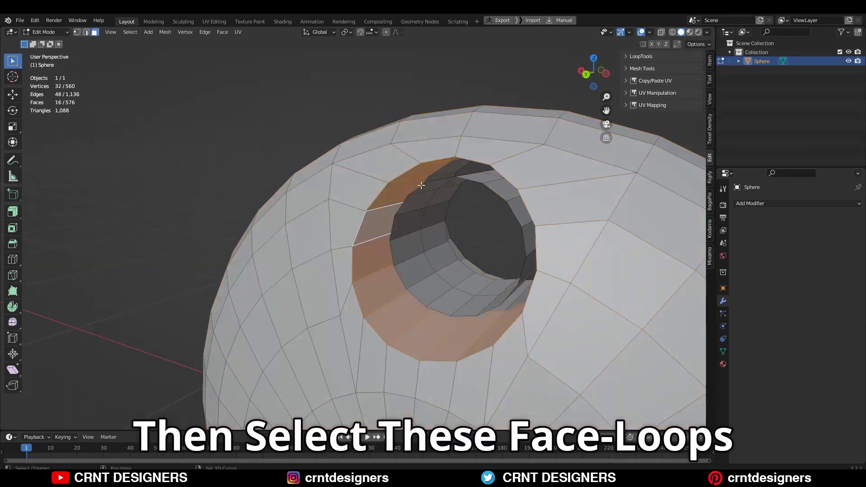
pyautogui.keyDown('alt'); pyautogui.keyDown('shift'); pyautogui.click(421, 186); pyautogui.keyUp('shift'); pyautogui.keyUp('alt')
pyautogui.press('x')
pyautogui.click(432, 187)
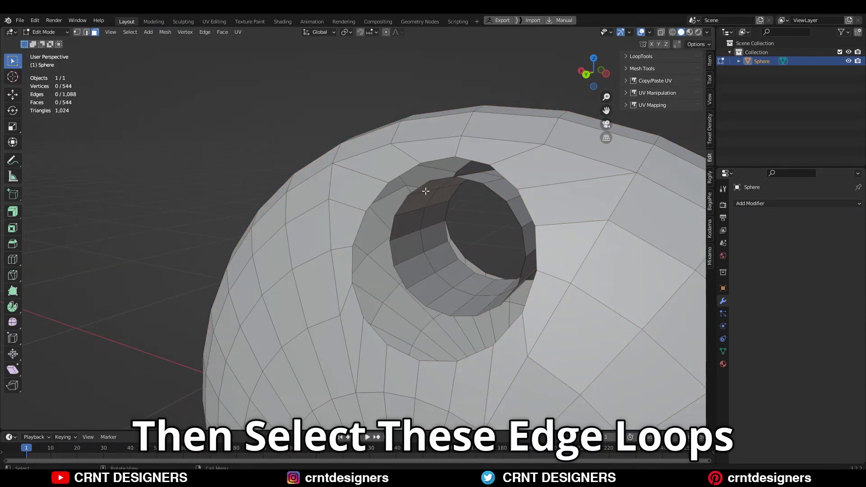
# - Bridge the hole's outer rim edge loop with the open edge loop of the inner tube
pyautogui.keyDown('alt'); pyautogui.click(403, 207); pyautogui.keyUp('alt')
pyautogui.keyDown('alt'); pyautogui.keyDown('shift'); pyautogui.click(371, 205); pyautogui.keyUp('shift'); pyautogui.keyUp('alt')
pyautogui.rightClick(370, 205)
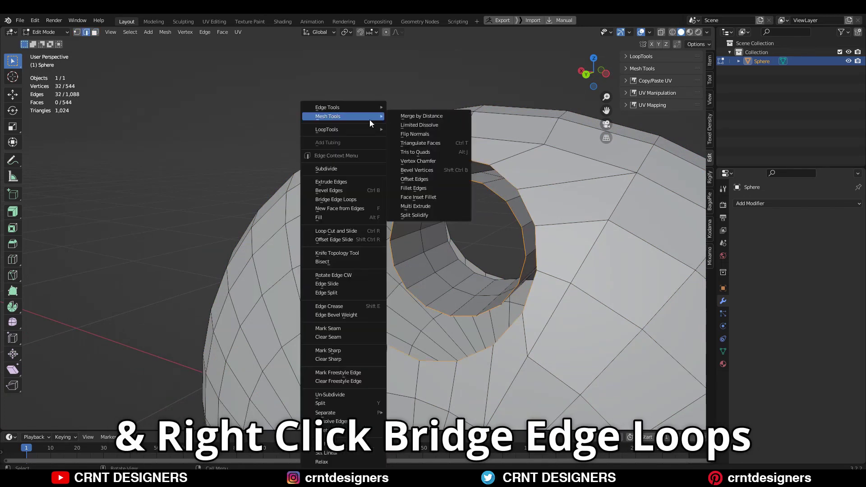
pyautogui.click(336, 199)
# - Bridge the outer rim and inner tube edge loops on the opposite side of the sphere as well
pyautogui.moveTo(336, 199); pyautogui.dragTo(300, 186, button='middle')
pyautogui.keyDown('alt'); pyautogui.click(266, 186); pyautogui.keyUp('alt')
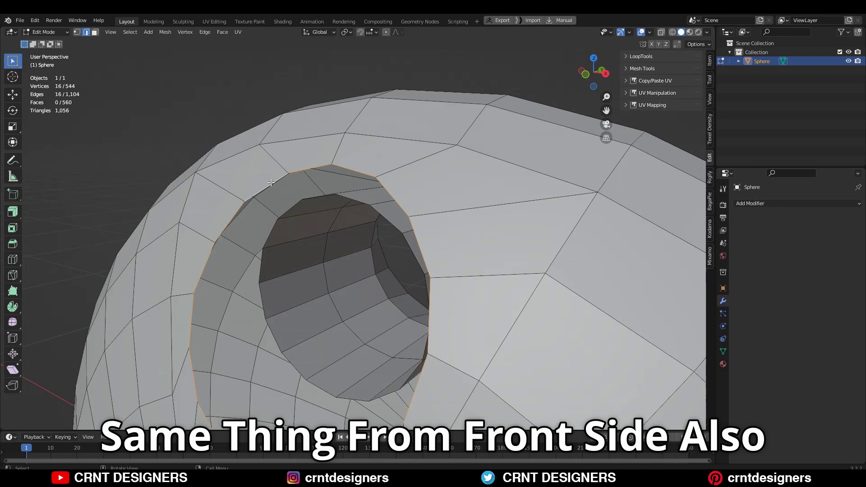
pyautogui.keyDown('alt'); pyautogui.keyDown('shift'); pyautogui.click(264, 257); pyautogui.keyUp('shift'); pyautogui.keyUp('alt')
pyautogui.rightClick(263, 257)
pyautogui.click(287, 128)
pyautogui.scroll(-6, 281, 128)
pyautogui.moveTo(391, 169); pyautogui.dragTo(320, 197, button='middle')
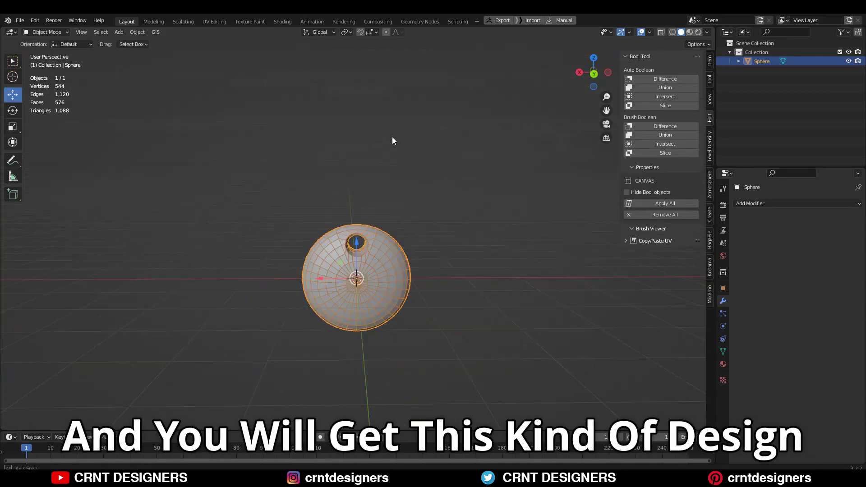
pyautogui.moveTo(393, 137); pyautogui.dragTo(387, 126, button='middle')
pyautogui.scroll(3, 387, 126)
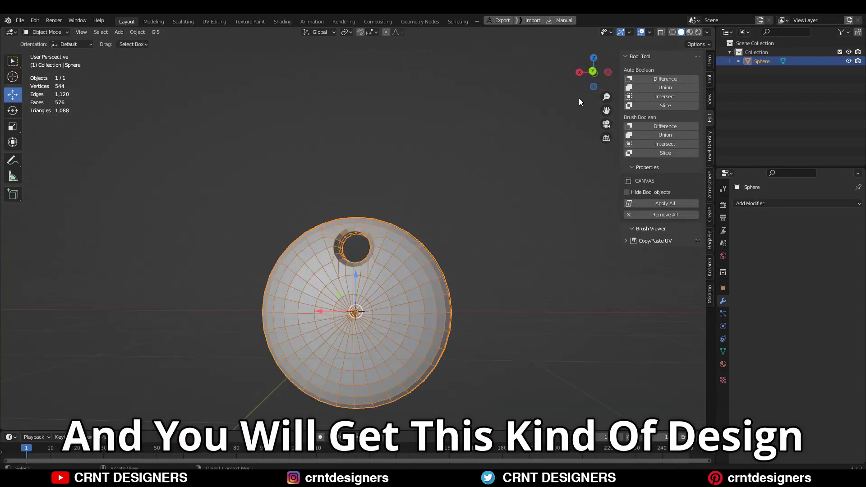
pyautogui.click(593, 72)
pyautogui.scroll(6, 413, 221)
pyautogui.press('Tab')
pyautogui.scroll(4, 410, 222)
pyautogui.keyDown('alt'); pyautogui.click(405, 222); pyautogui.keyUp('alt')
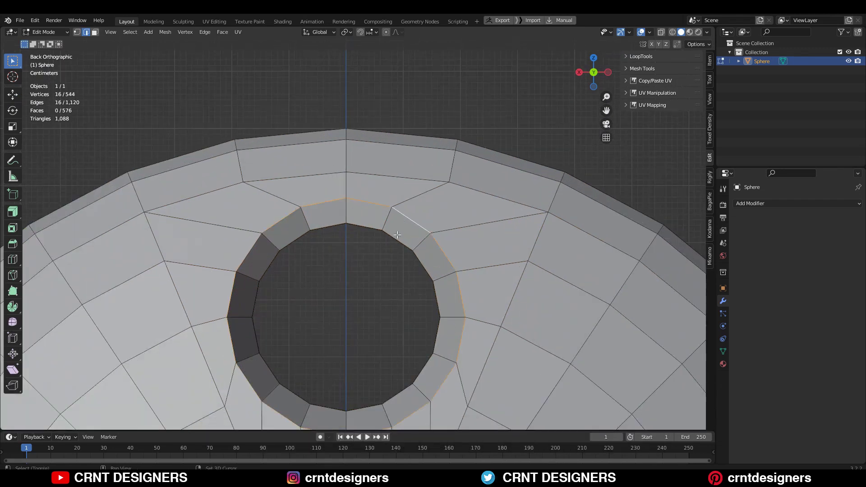
pyautogui.keyDown('alt'); pyautogui.keyDown('shift'); pyautogui.click(397, 236); pyautogui.keyUp('shift'); pyautogui.keyUp('alt')
pyautogui.moveTo(397, 235)
pyautogui.mouseDown(button='middle')
pyautogui.moveTo(432, 266)
pyautogui.moveTo(433, 245)
pyautogui.moveTo(402, 237)
pyautogui.mouseUp(button='middle')
pyautogui.scroll(-4, 420, 239)
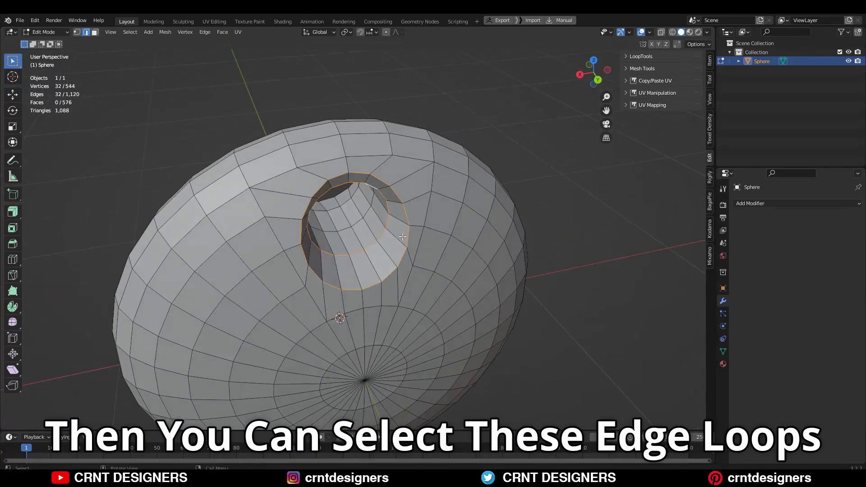
pyautogui.scroll(5, 474, 204)
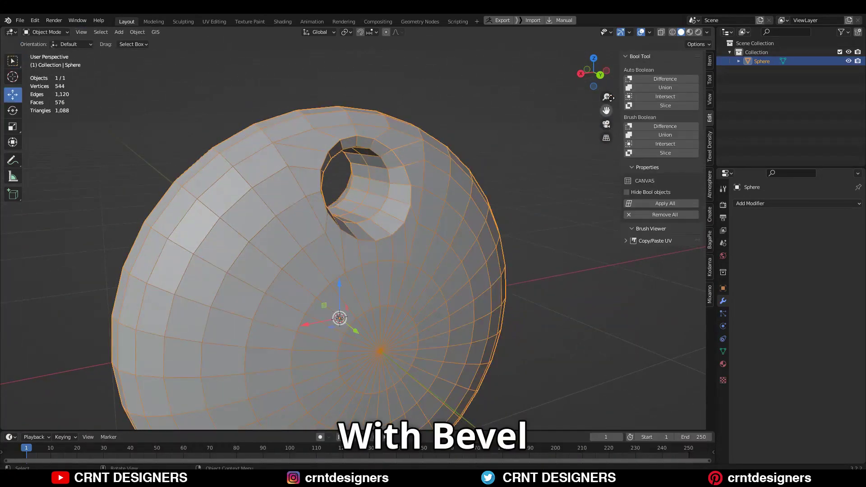
# - Show the Face Orientation overlay to check the normals around the hole
pyautogui.click(650, 33)
pyautogui.click(594, 196)
pyautogui.moveTo(594, 193); pyautogui.dragTo(461, 200, button='middle')
pyautogui.keyDown('shift'); pyautogui.moveTo(420, 217); pyautogui.dragTo(470, 181, button='middle'); pyautogui.keyUp('shift')
# - Select the whole mesh and recalculate its normals to the outside
pyautogui.press('Tab')
pyautogui.press('a')
pyautogui.scroll(1, 470, 176)
pyautogui.press('F3')
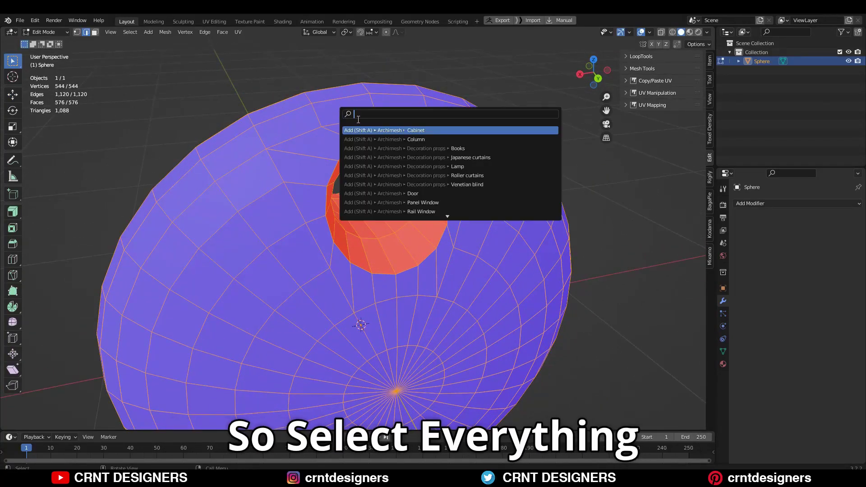
pyautogui.write('recal')
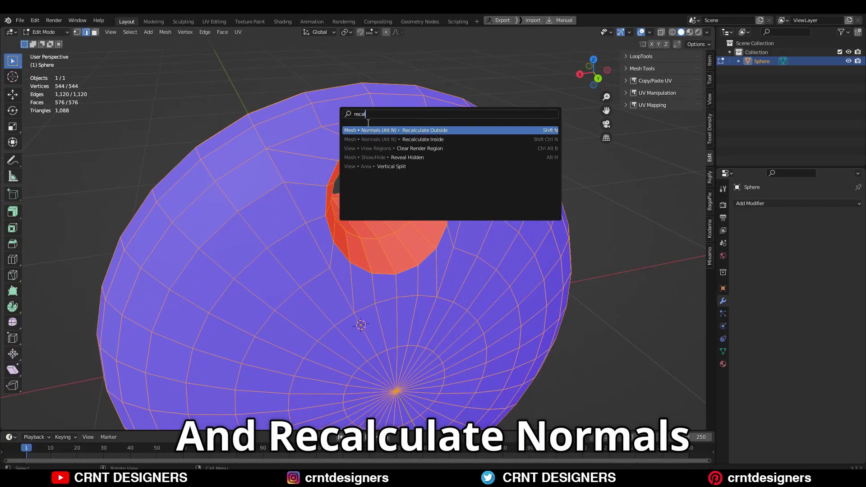
pyautogui.press('Return')
# - Clear the full mesh selection and hide the Face Orientation overlay
pyautogui.click(523, 116)
pyautogui.click(650, 32)
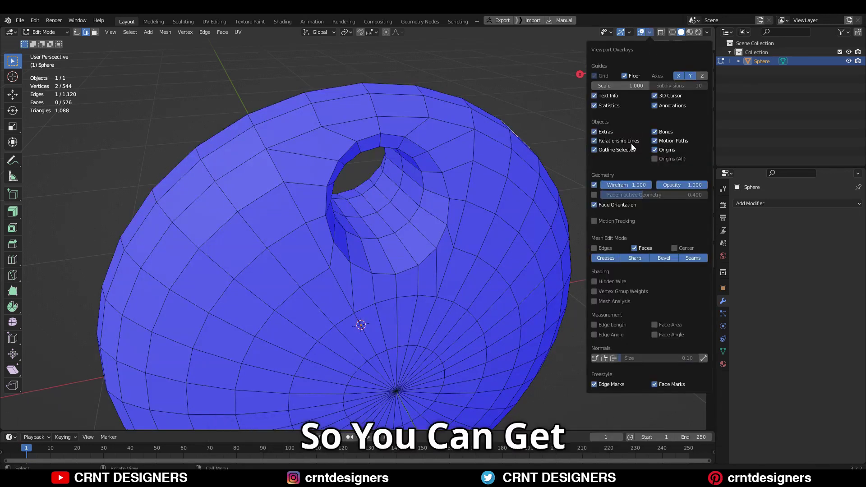
pyautogui.click(600, 204)
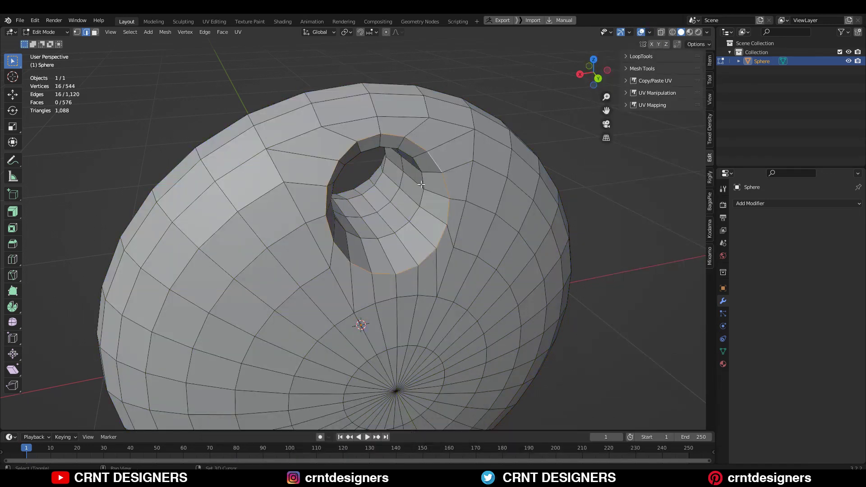
# - Apply the sphere's scale in Object Mode
pyautogui.press('Tab')
pyautogui.hotkey('ctrl', 'a')
pyautogui.click(489, 175)
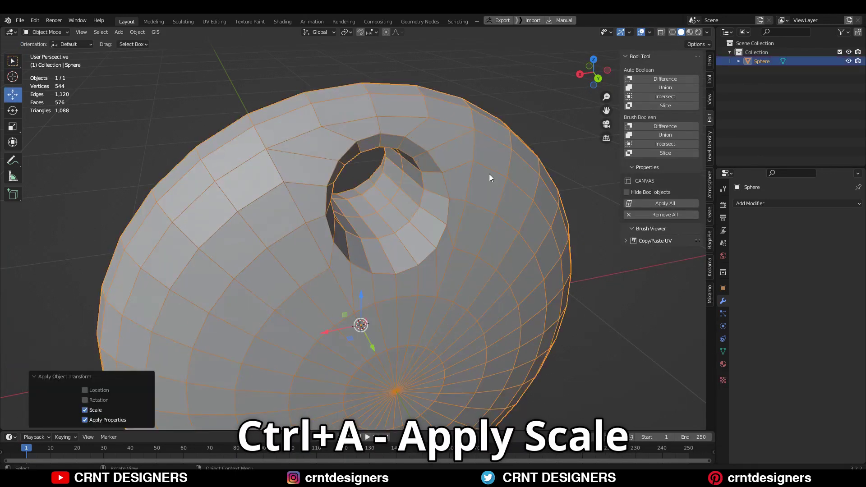
pyautogui.hotkey('ctrl', 'a')
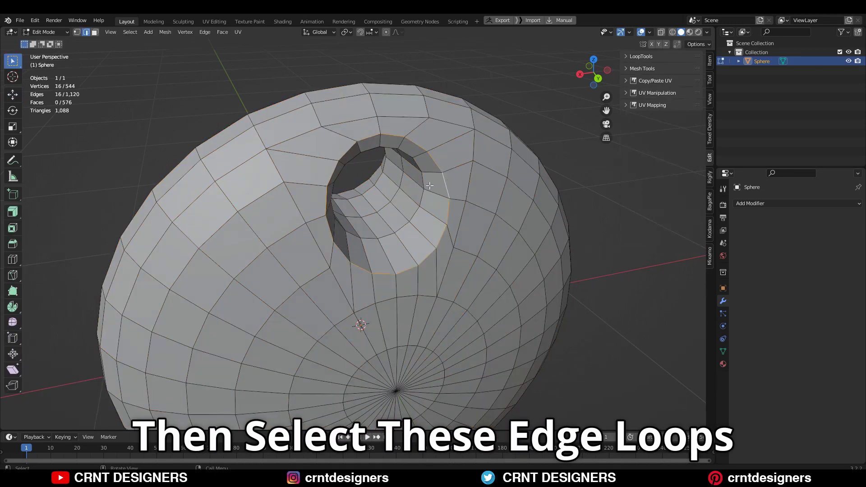
# - Add the inner edge loop of the hole's rim to the selection and bevel both loops with 2 segments
pyautogui.keyDown('alt'); pyautogui.keyDown('shift'); pyautogui.click(424, 184); pyautogui.keyUp('shift'); pyautogui.keyUp('alt')
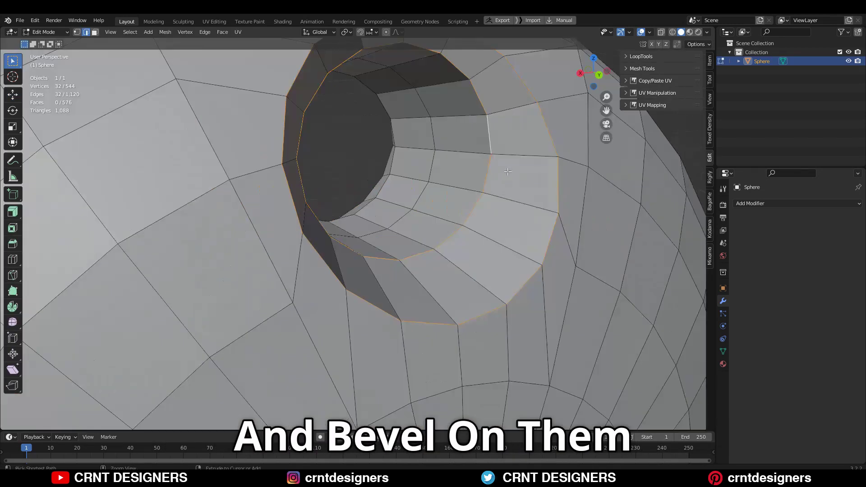
pyautogui.hotkey('ctrl', 'b')
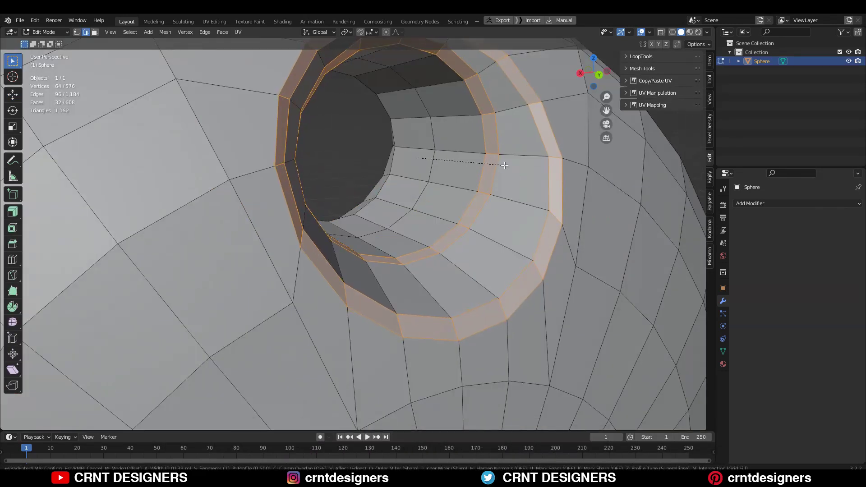
pyautogui.click(504, 165)
pyautogui.scroll(-5, 452, 189)
pyautogui.scroll(4, 396, 178)
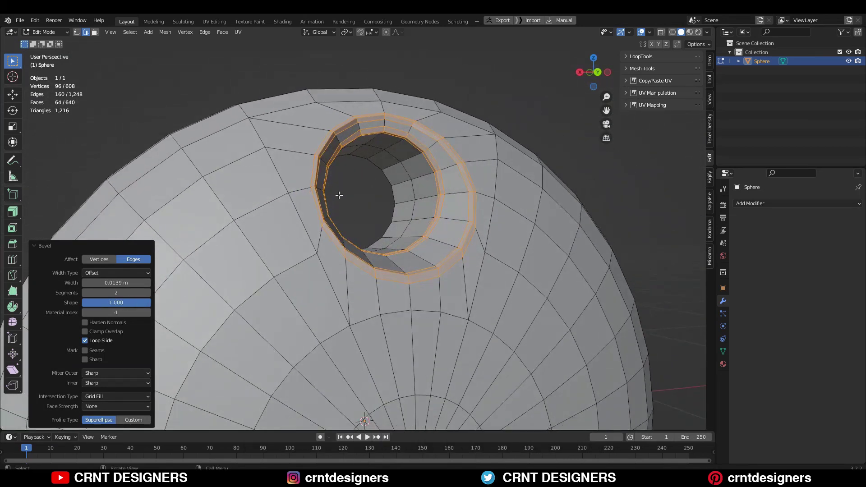
pyautogui.scroll(2, 340, 195)
# - Set the rim bevel's width to 0.01 m
pyautogui.moveTo(110, 278); pyautogui.dragTo(97, 274)
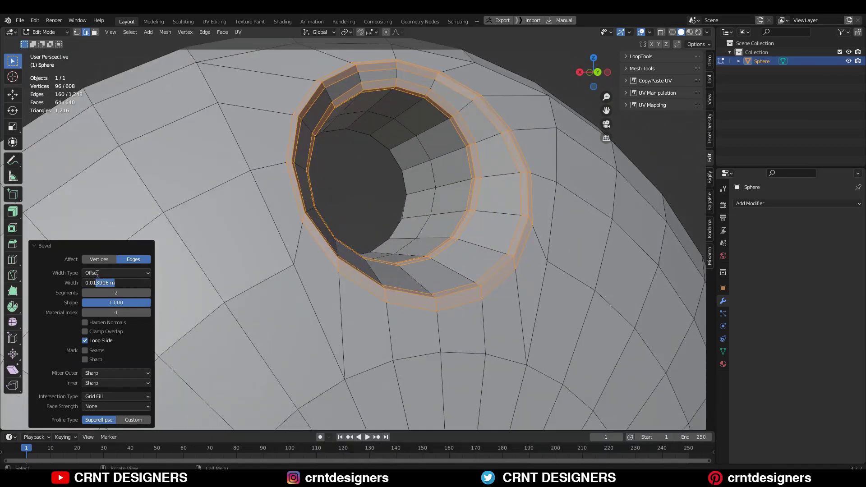
pyautogui.write('0.01')
pyautogui.press('Return')
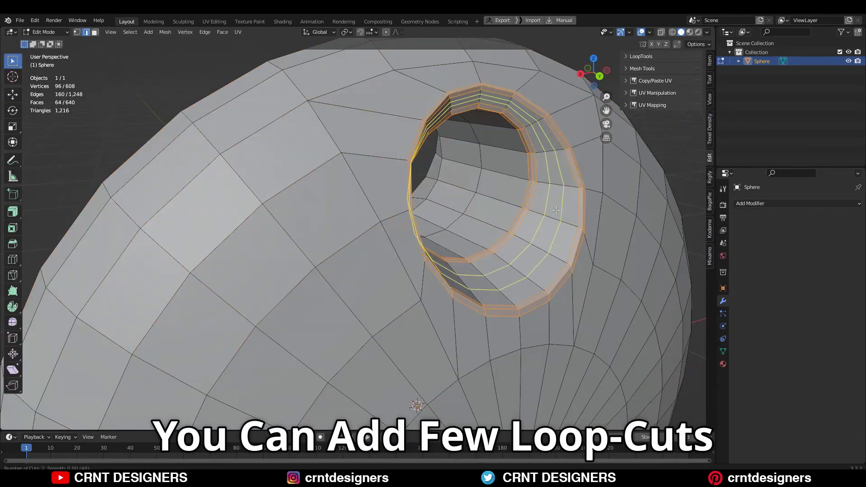
# - Add a single centred loop cut between the two beveled loops inside the hole
pyautogui.hotkey('ctrl', 'r')
pyautogui.click(481, 255)
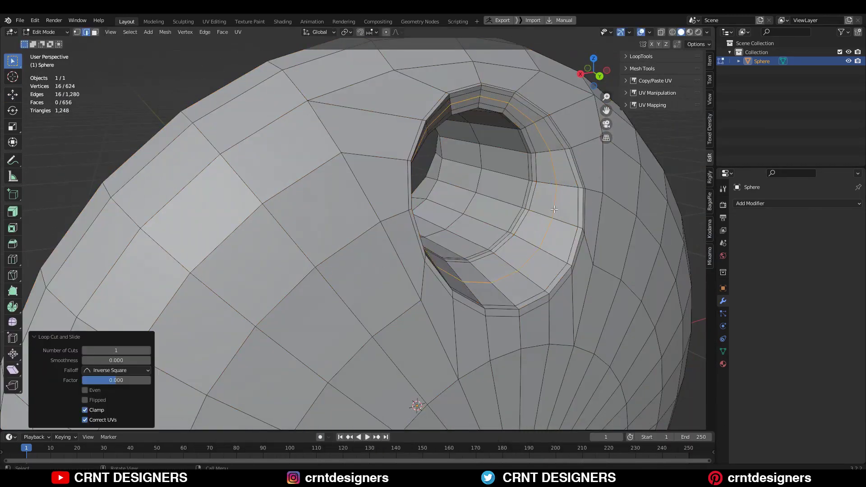
pyautogui.scroll(-4, 482, 256)
# - Select the whole mesh and symmetrize it in the +Y to -Y direction
pyautogui.press('Tab')
pyautogui.press('Tab')
pyautogui.press('a')
pyautogui.moveTo(470, 245); pyautogui.dragTo(207, 180, button='middle')
pyautogui.scroll(3, 306, 142)
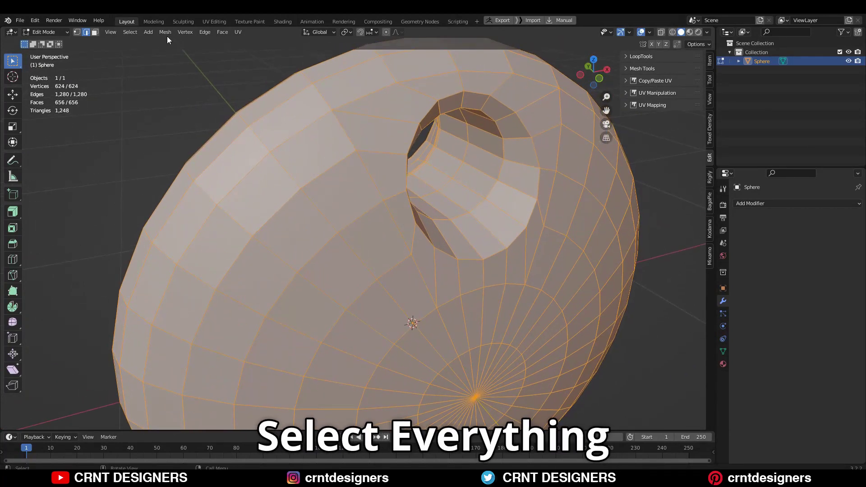
pyautogui.click(165, 32)
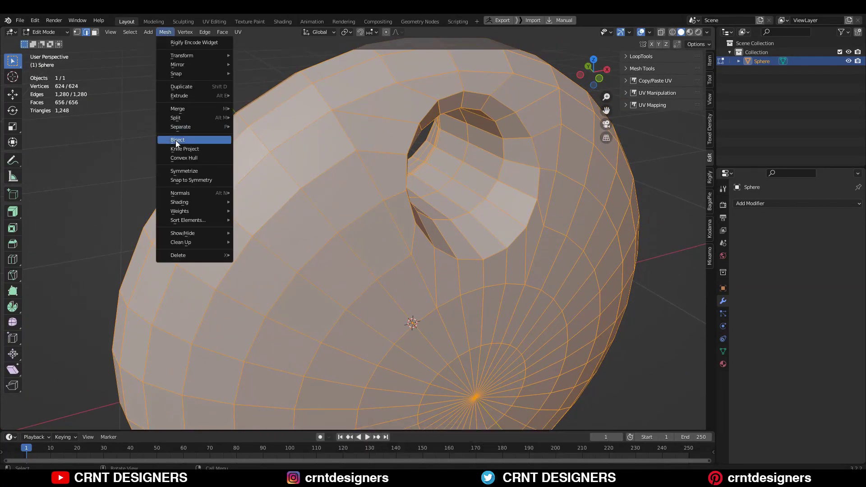
pyautogui.click(175, 139)
pyautogui.click(112, 407)
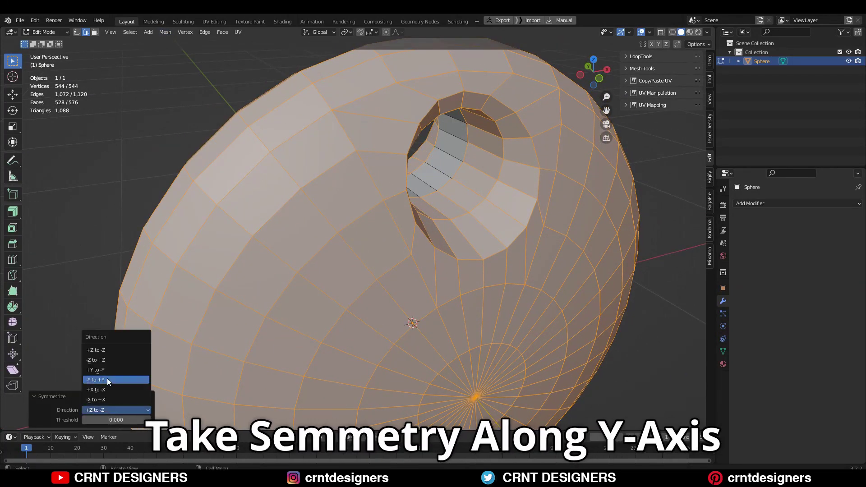
pyautogui.click(106, 378)
pyautogui.click(107, 407)
pyautogui.click(109, 373)
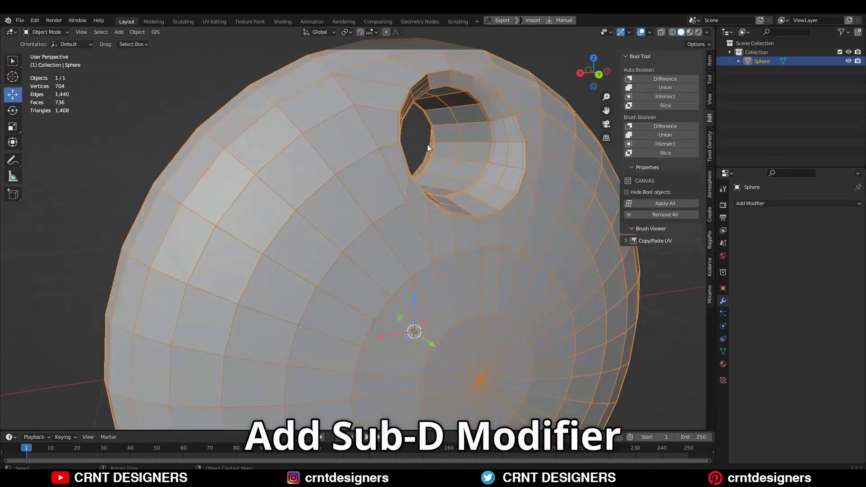
# - Add a level 2 Subdivision modifier to the sphere and hide the viewport overlays to check its smoothness
pyautogui.scroll(-3, 418, 211)
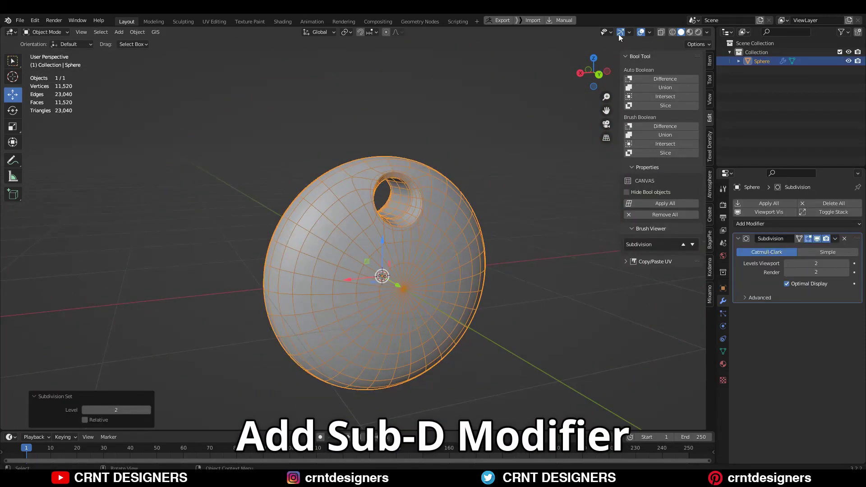
pyautogui.click(640, 32)
pyautogui.click(476, 146)
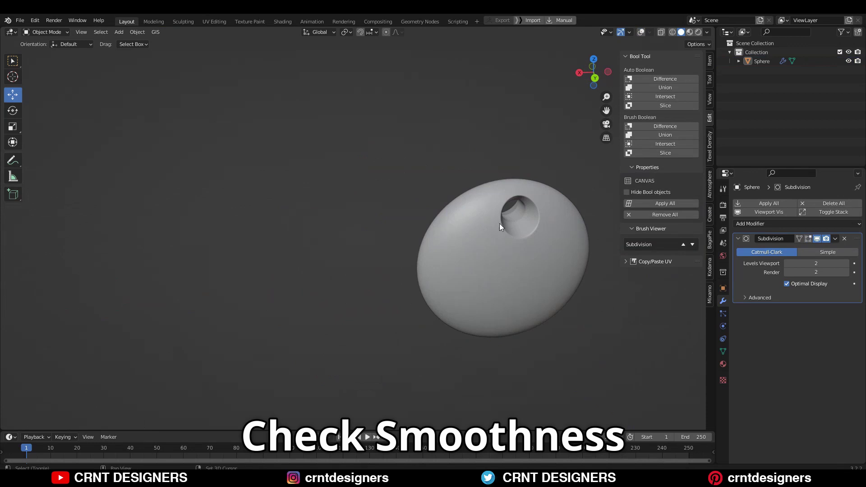
pyautogui.keyDown('shift'); pyautogui.moveTo(500, 223); pyautogui.dragTo(367, 223, button='middle'); pyautogui.keyUp('shift')
pyautogui.scroll(4, 367, 223)
pyautogui.moveTo(439, 223); pyautogui.dragTo(332, 253, button='middle')
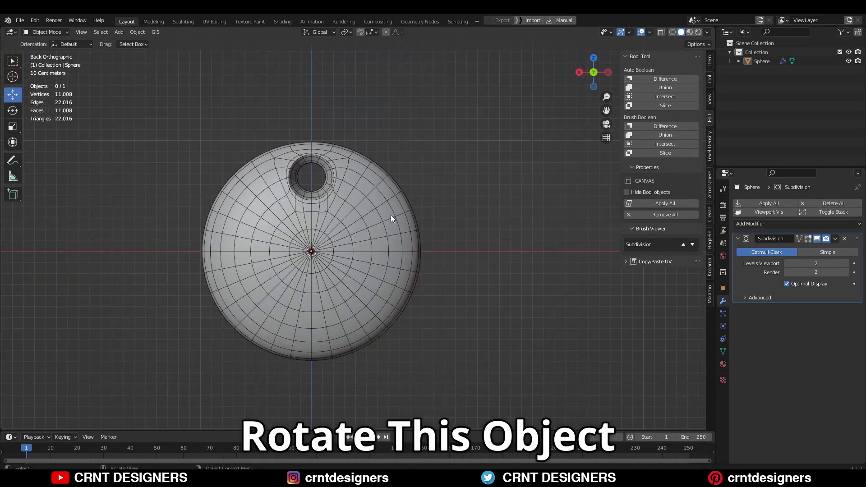
# - Rotate the sphere 45° in the back view and apply its rotation
pyautogui.click(391, 214)
pyautogui.press('r')
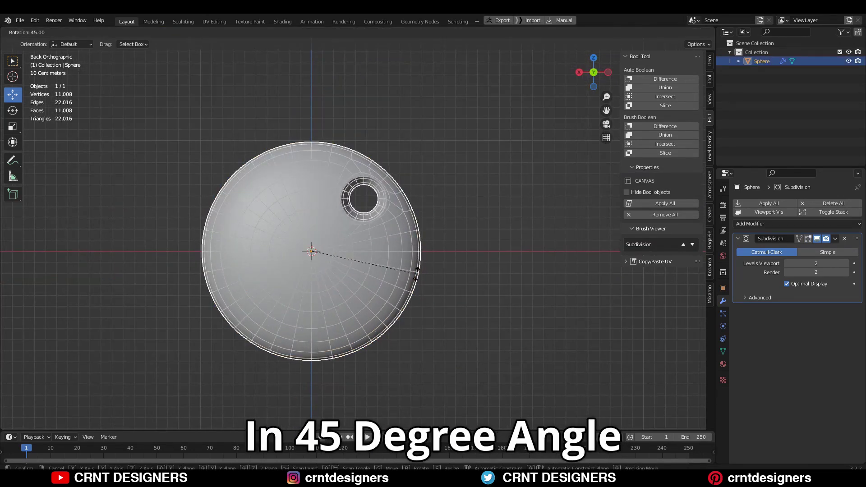
pyautogui.click(415, 273)
pyautogui.hotkey('ctrl', 'a')
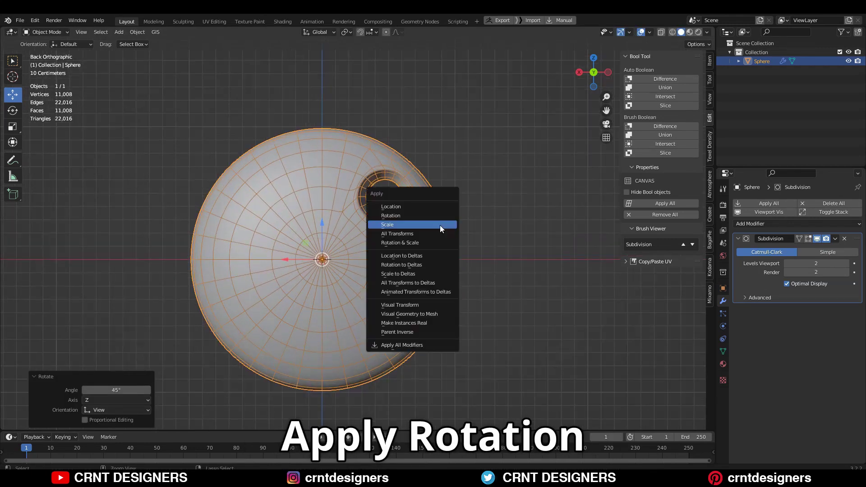
pyautogui.click(439, 220)
# - Symmetrize the whole mesh in the +Z to -Z direction in Edit Mode
pyautogui.press('Tab')
pyautogui.click(168, 31)
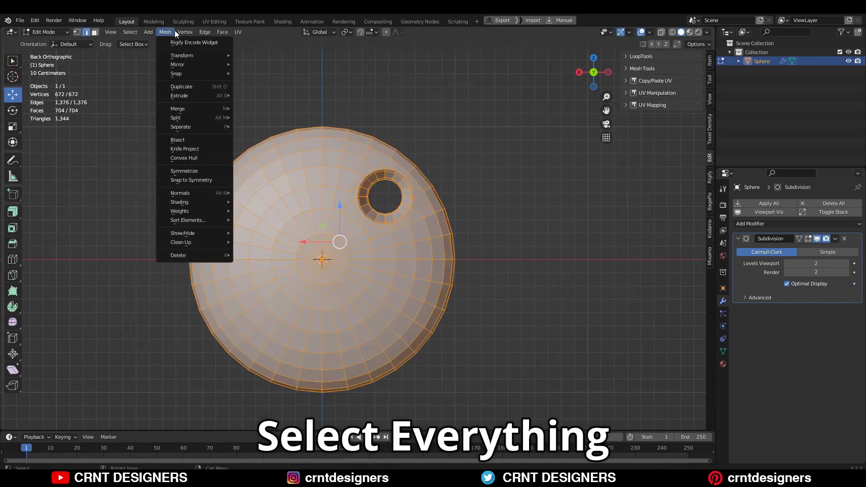
pyautogui.click(181, 170)
pyautogui.click(123, 410)
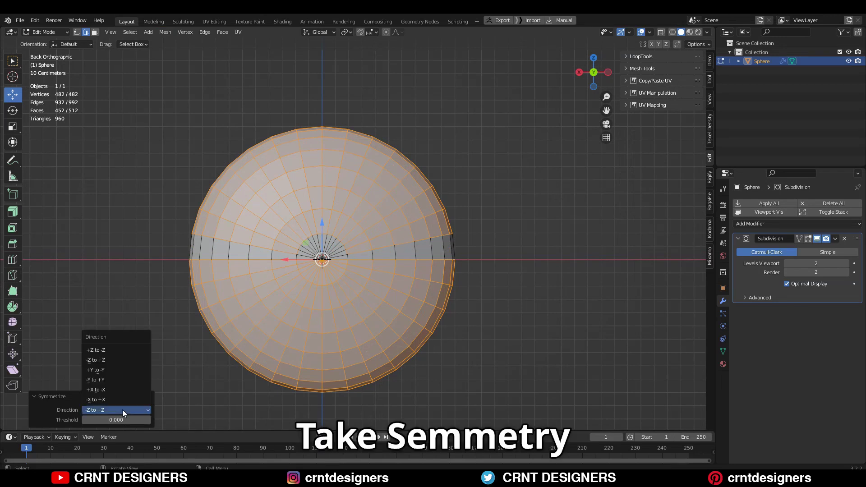
pyautogui.click(120, 351)
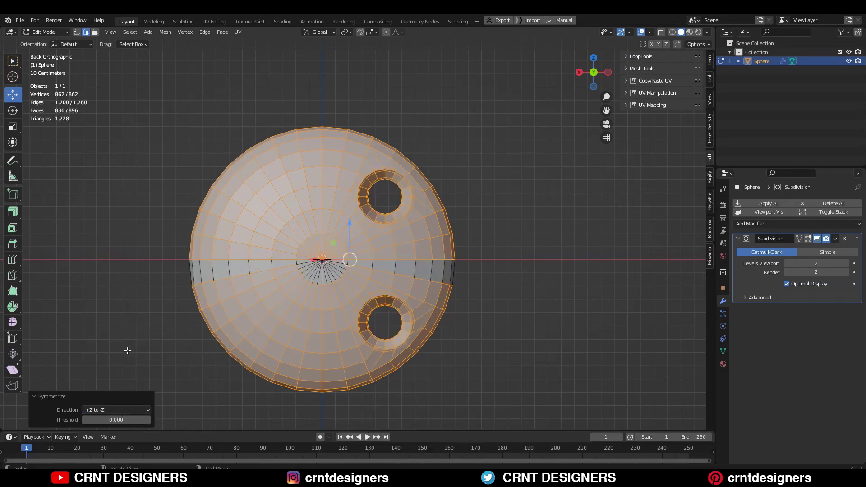
# - Symmetrize the mesh in the -X to +X direction to produce four holes and return to Object Mode
pyautogui.click(171, 36)
pyautogui.click(181, 170)
pyautogui.click(90, 410)
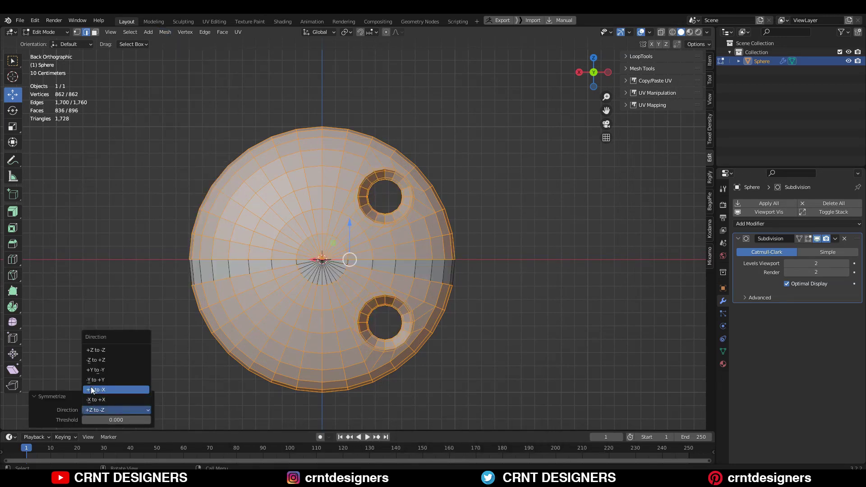
pyautogui.click(92, 390)
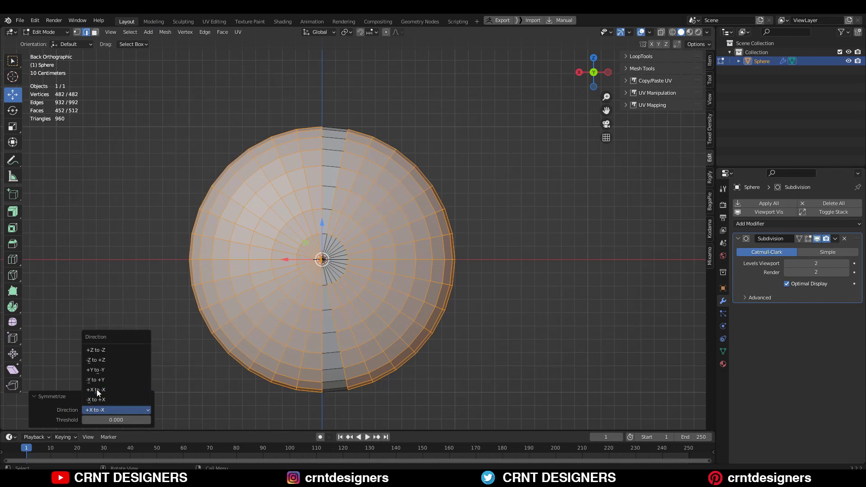
pyautogui.click(95, 399)
pyautogui.press('Tab')
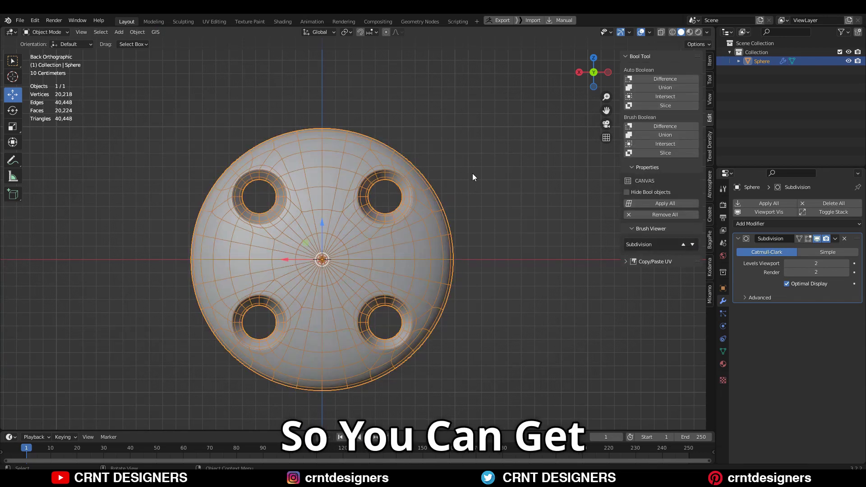
# - Examine the four smoothed holes from an angle and from the back with the viewport overlays hidden
pyautogui.click(640, 32)
pyautogui.moveTo(463, 152); pyautogui.dragTo(372, 174, button='middle')
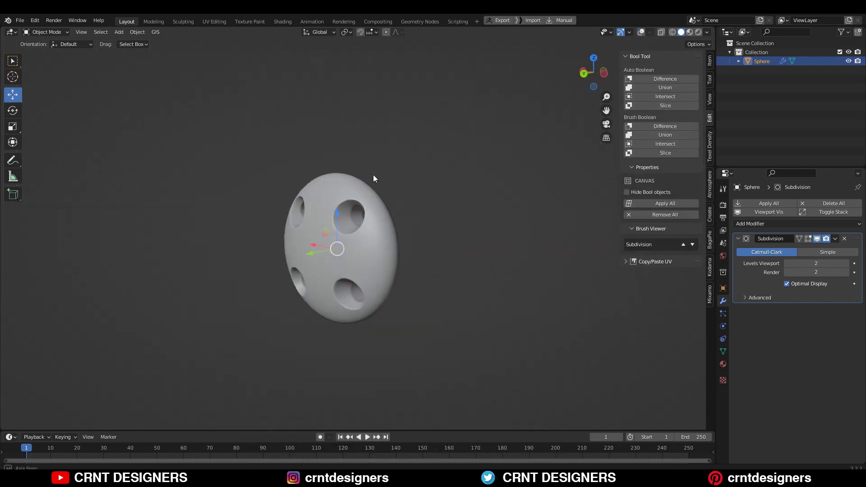
pyautogui.scroll(3, 374, 175)
pyautogui.click(584, 74)
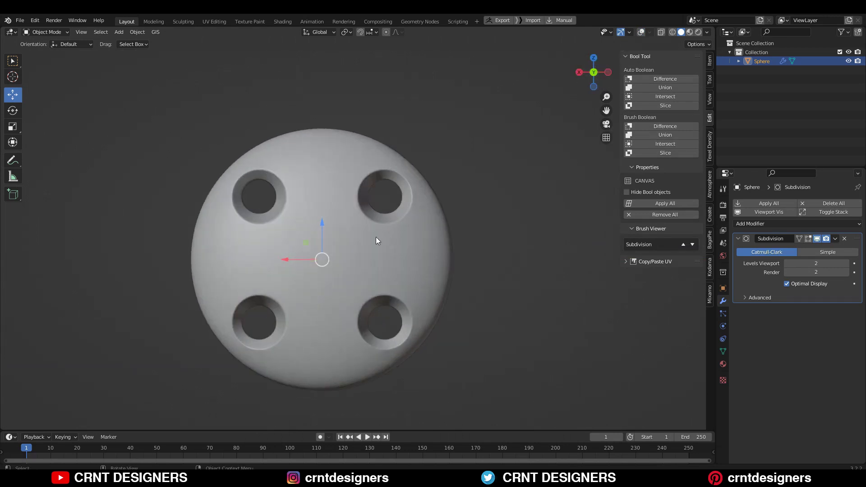
pyautogui.click(641, 32)
# - Select the round patch of faces at the centre of both sides and inset it twice
pyautogui.press('Tab')
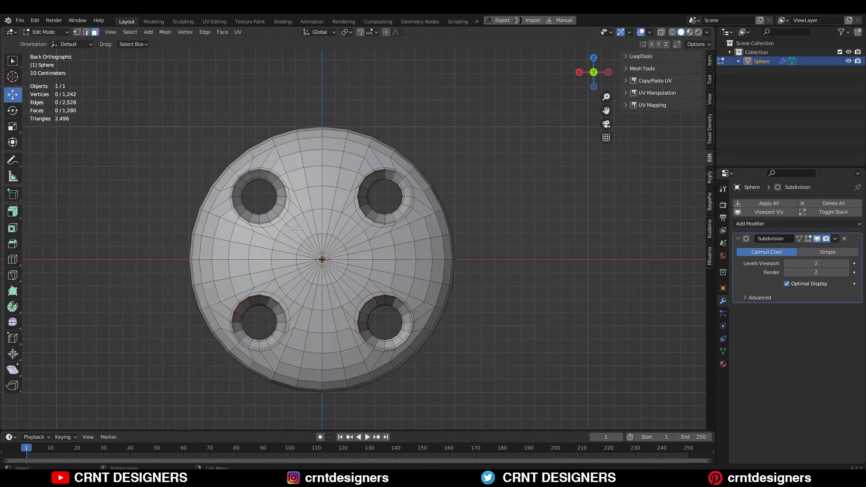
pyautogui.moveTo(350, 288); pyautogui.dragTo(350, 287)
pyautogui.moveTo(350, 288); pyautogui.dragTo(565, 249, button='middle')
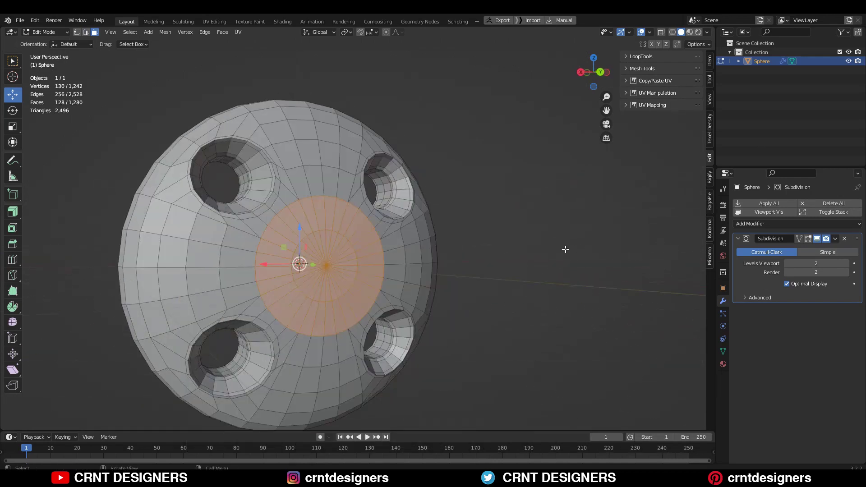
pyautogui.press('i')
pyautogui.click(550, 255)
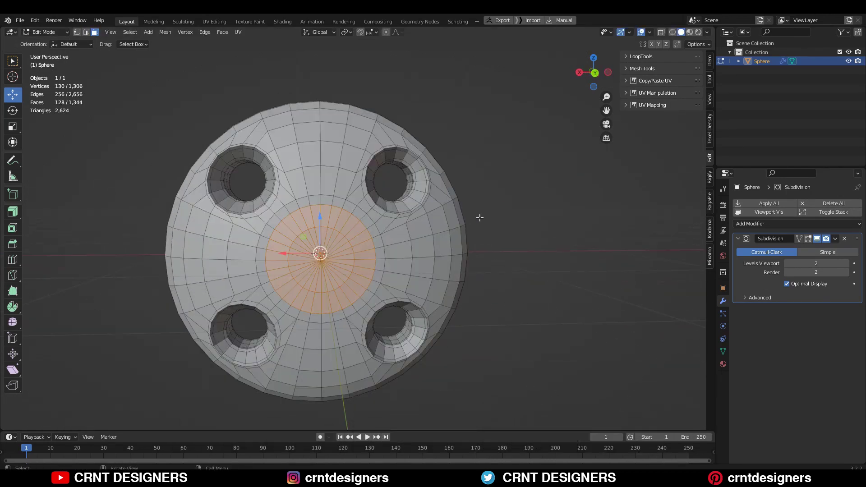
pyautogui.click(561, 245)
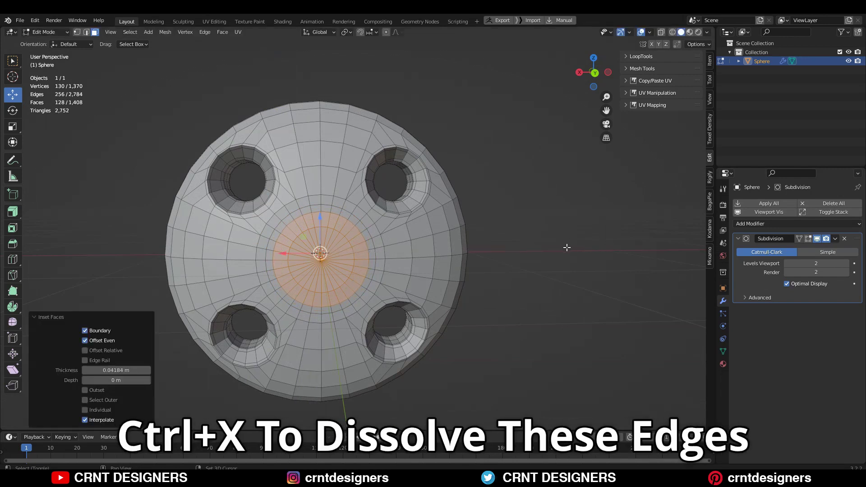
# - Dissolve the edges inside the central patches and bridge the two resulting faces into a through-hole
pyautogui.moveTo(567, 246); pyautogui.dragTo(467, 253, button='middle')
pyautogui.hotkey('ctrl', 'x')
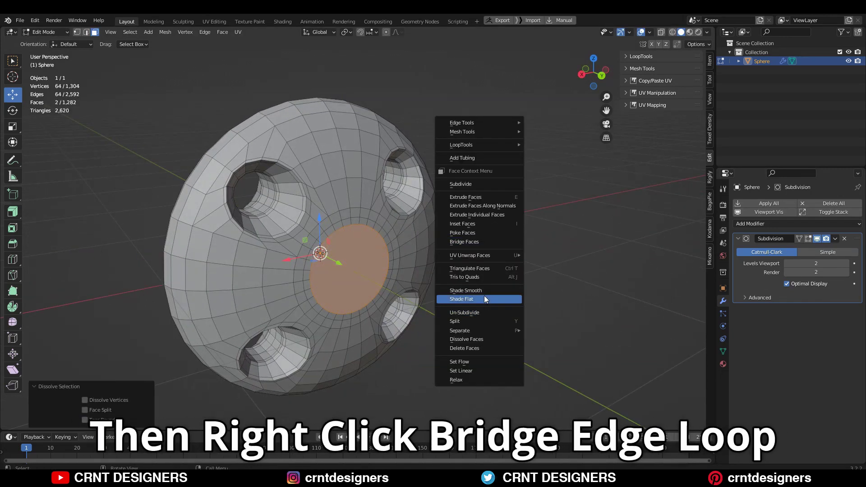
pyautogui.click(493, 242)
pyautogui.moveTo(390, 260); pyautogui.dragTo(408, 250, button='middle')
# - Scale the bridged faces of the central hole to 0.9 along the Y axis
pyautogui.scroll(3, 407, 250)
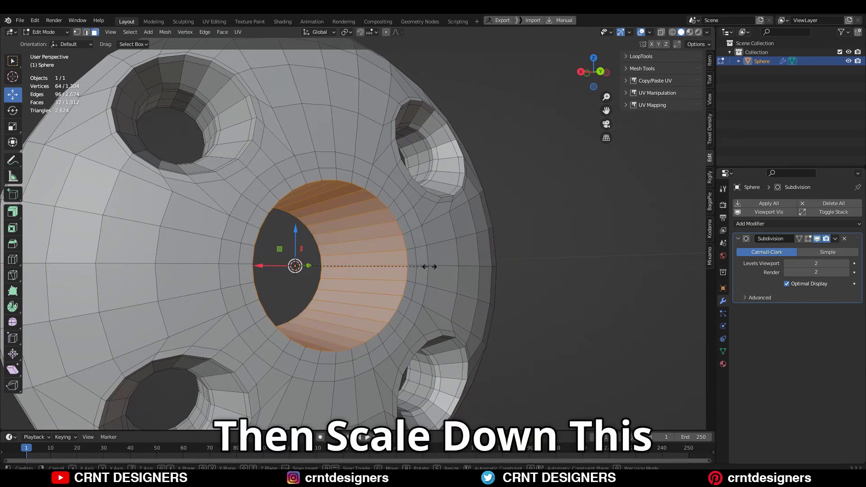
pyautogui.press('y')
pyautogui.press('Return')
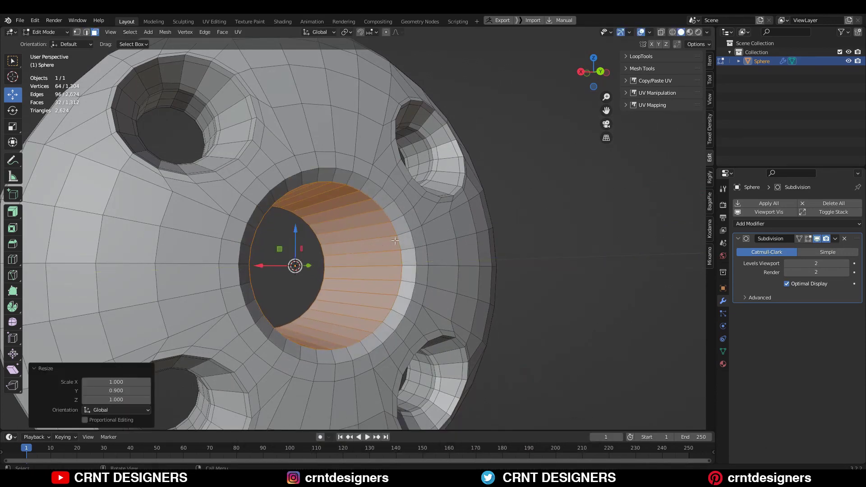
# - Select the outer and inner edge loops of the central hole's rim and bevel them with 2 segments
pyautogui.moveTo(508, 216); pyautogui.dragTo(425, 242, button='middle')
pyautogui.press('s')
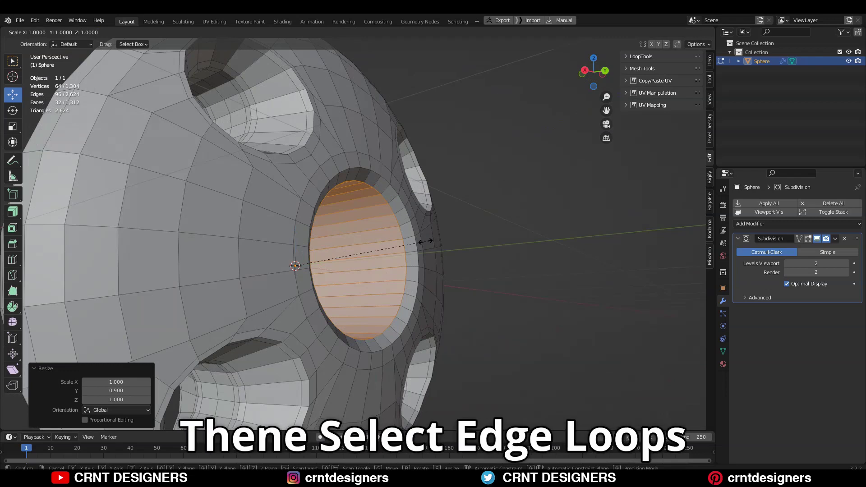
pyautogui.press('2')
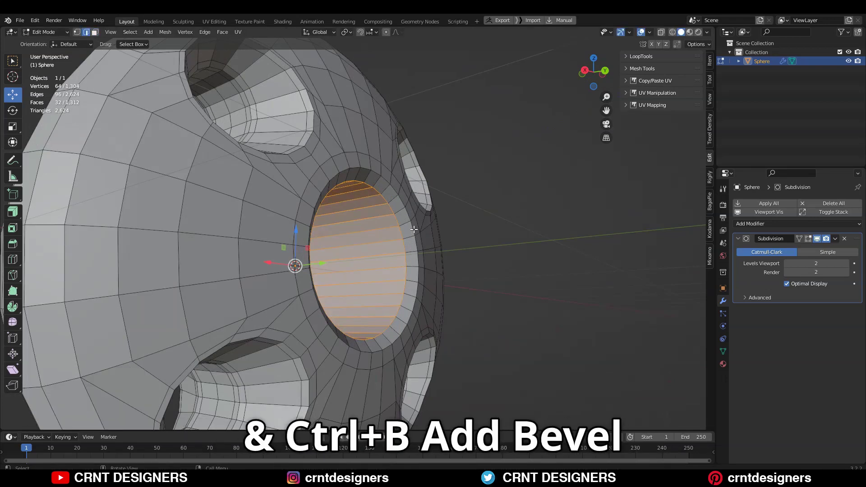
pyautogui.hotkey('ctrl', 'b')
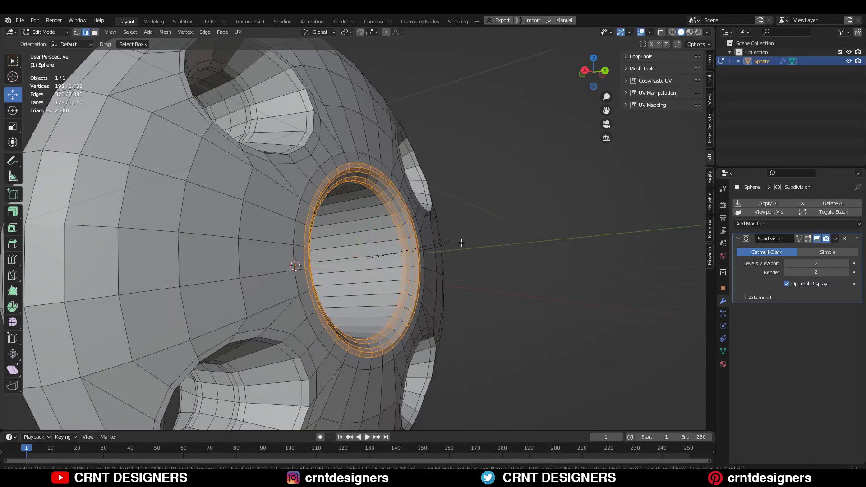
pyautogui.click(460, 242)
# - Examine the smoothed central hole and its beveled rim in Object Mode with the viewport overlays hidden
pyautogui.press('Tab')
pyautogui.click(642, 32)
pyautogui.scroll(-4, 489, 217)
pyautogui.moveTo(483, 230); pyautogui.dragTo(429, 257, button='middle')
pyautogui.scroll(4, 431, 258)
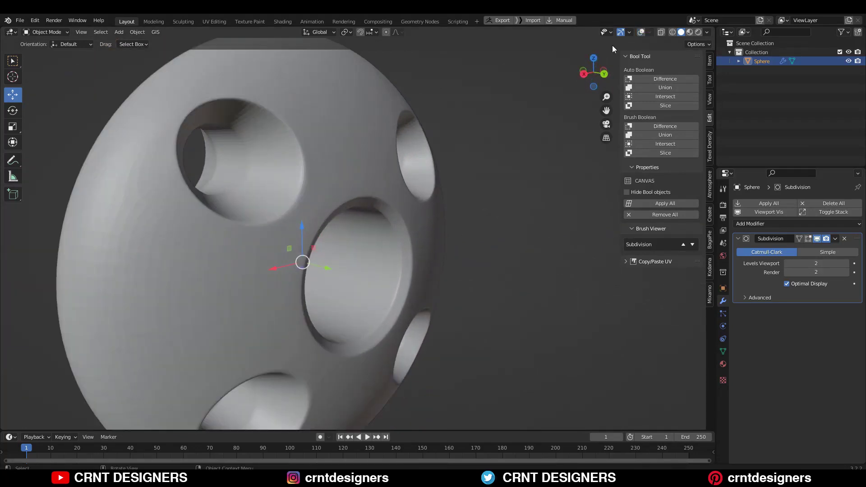
pyautogui.click(641, 32)
# - Symmetrize the whole sphere mesh in Edit Mode with the direction set to +Y to -Y
pyautogui.press('Tab')
pyautogui.press('a')
pyautogui.click(165, 32)
pyautogui.click(189, 174)
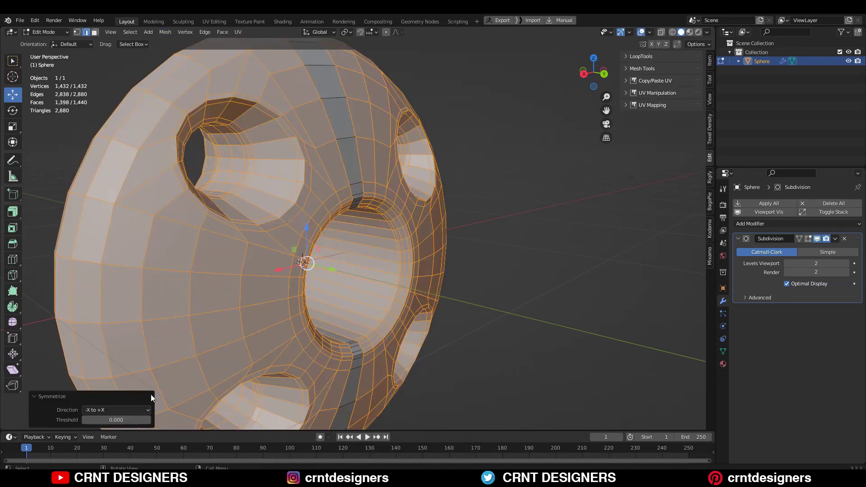
pyautogui.click(115, 352)
pyautogui.moveTo(253, 277); pyautogui.dragTo(201, 281, button='middle')
pyautogui.click(102, 410)
pyautogui.click(100, 370)
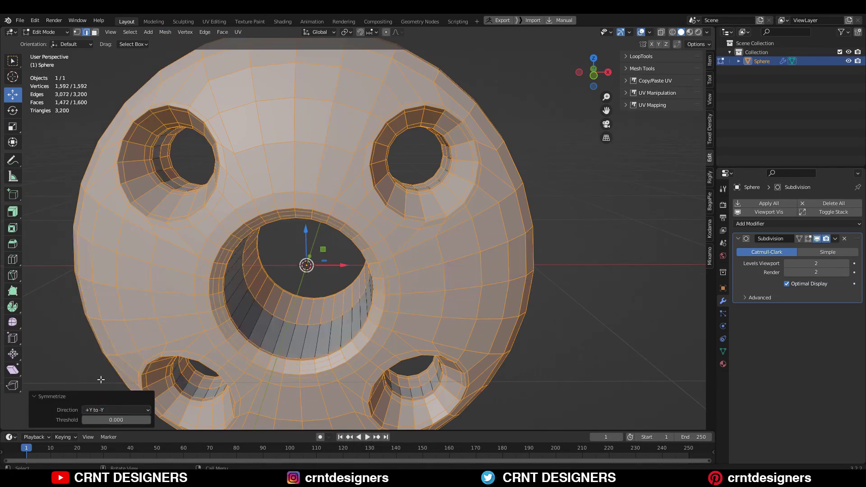
# - Check the smoothed sphere from behind or front in Object Mode without overlays, and save the file
pyautogui.press('Tab')
pyautogui.click(567, 215)
pyautogui.press('ctrl+KP_1')
pyautogui.scroll(-2, 567, 215)
pyautogui.click(641, 32)
pyautogui.scroll(-1, 501, 166)
pyautogui.keyDown('shift'); pyautogui.moveTo(500, 167); pyautogui.dragTo(374, 153, button='middle'); pyautogui.keyUp('shift')
pyautogui.hotkey('ctrl', 's')
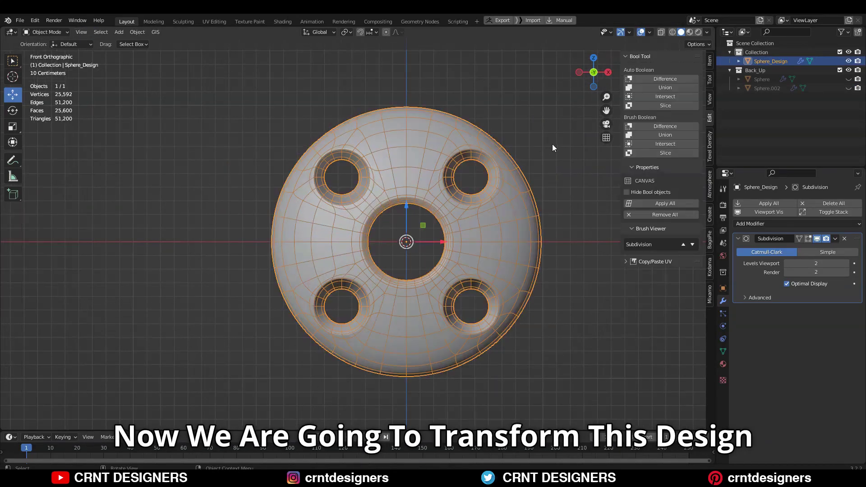
# - Select the three neighbouring edge loops on each of the four sides between the small holes and scale them to 0.8
pyautogui.click(546, 169)
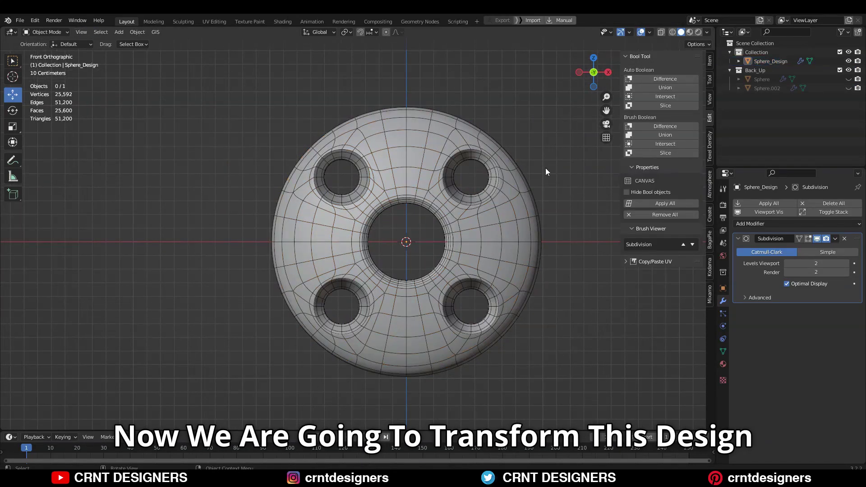
pyautogui.click(475, 216)
pyautogui.press('Tab')
pyautogui.press('2')
pyautogui.scroll(2, 439, 151)
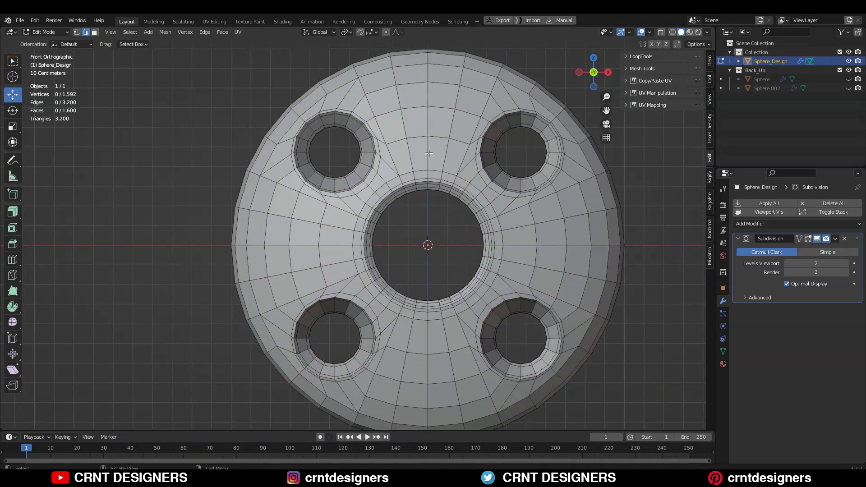
pyautogui.keyDown('alt'); pyautogui.click(429, 153); pyautogui.keyUp('alt')
pyautogui.keyDown('alt'); pyautogui.keyDown('shift'); pyautogui.click(326, 245); pyautogui.keyUp('shift'); pyautogui.keyUp('alt')
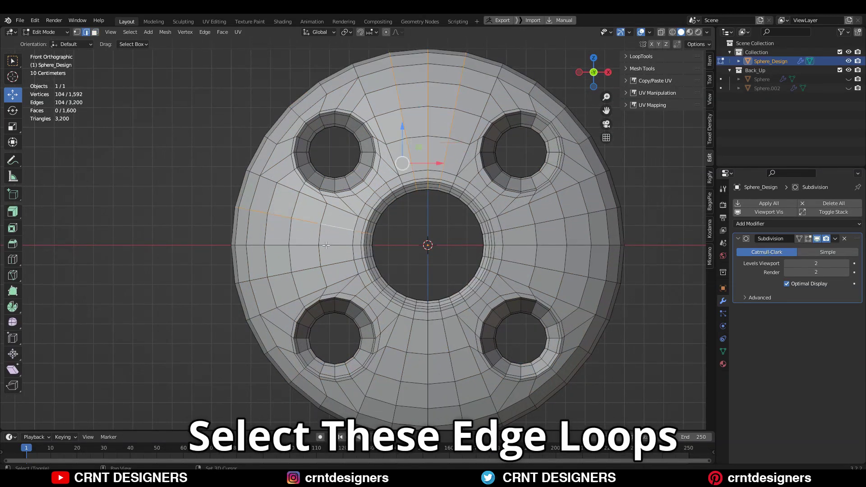
pyautogui.keyDown('alt'); pyautogui.keyDown('shift'); pyautogui.click(427, 345); pyautogui.keyUp('shift'); pyautogui.keyUp('alt')
pyautogui.keyDown('alt'); pyautogui.keyDown('shift'); pyautogui.click(448, 342); pyautogui.keyUp('shift'); pyautogui.keyUp('alt')
pyautogui.keyDown('alt'); pyautogui.keyDown('shift'); pyautogui.click(514, 262); pyautogui.keyUp('shift'); pyautogui.keyUp('alt')
pyautogui.keyDown('alt'); pyautogui.keyDown('shift'); pyautogui.click(518, 227); pyautogui.keyUp('shift'); pyautogui.keyUp('alt')
pyautogui.keyDown('alt'); pyautogui.keyDown('shift'); pyautogui.click(519, 244); pyautogui.keyUp('shift'); pyautogui.keyUp('alt')
pyautogui.press('s')
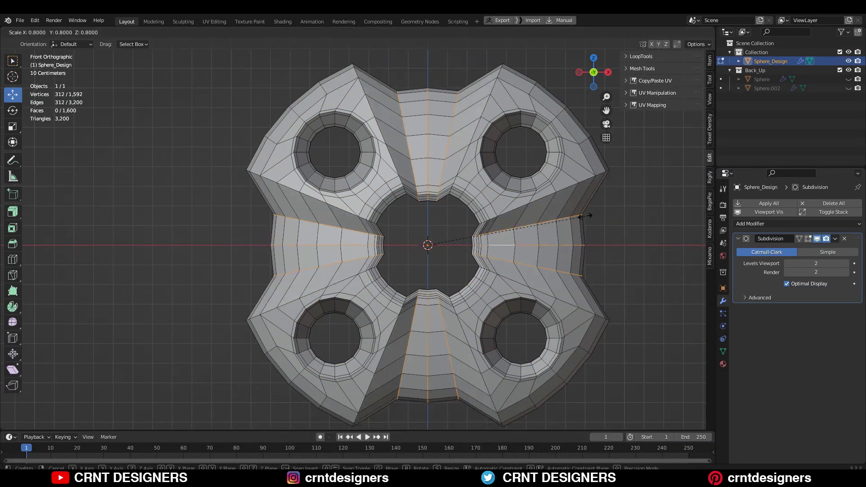
pyautogui.click(590, 216)
# - Deselect the centre edge loop on all four sides and bevel the remaining loops with 2 segments and shape 1.0
pyautogui.scroll(1, 439, 164)
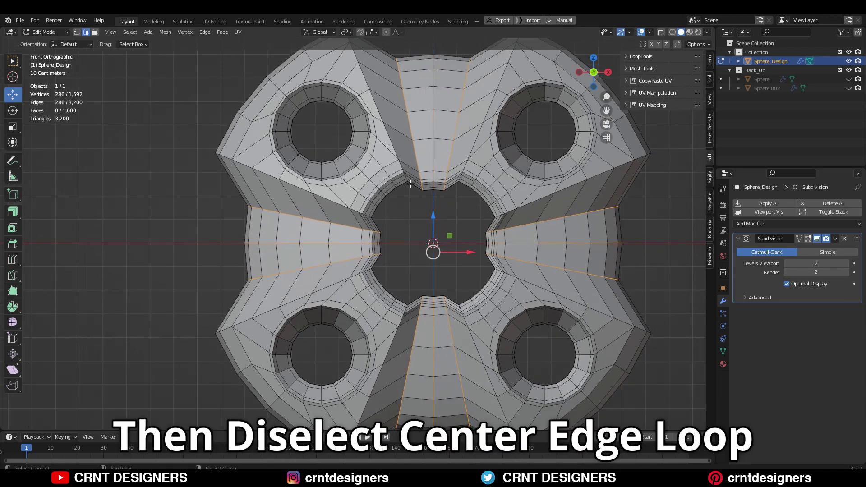
pyautogui.keyDown('alt'); pyautogui.keyDown('shift'); pyautogui.click(346, 244); pyautogui.keyUp('shift'); pyautogui.keyUp('alt')
pyautogui.keyDown('alt'); pyautogui.keyDown('shift'); pyautogui.click(523, 245); pyautogui.keyUp('shift'); pyautogui.keyUp('alt')
pyautogui.scroll(-3, 519, 259)
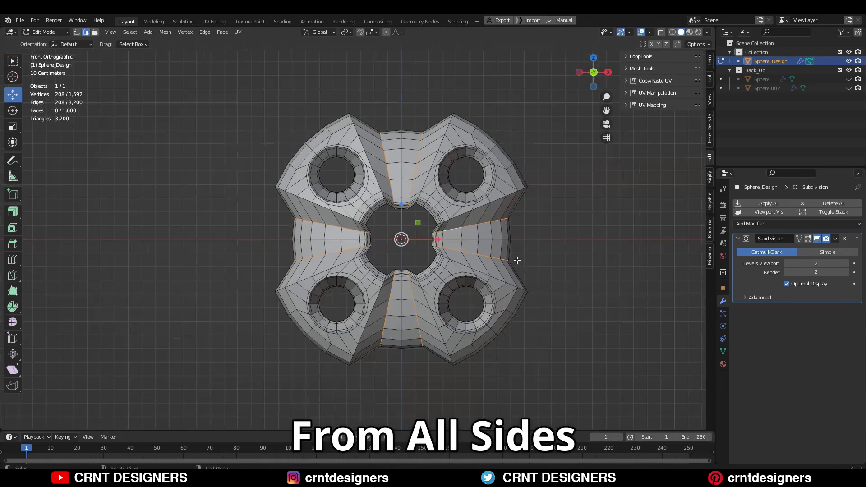
pyautogui.moveTo(518, 259); pyautogui.dragTo(542, 265, button='middle')
pyautogui.scroll(4, 541, 265)
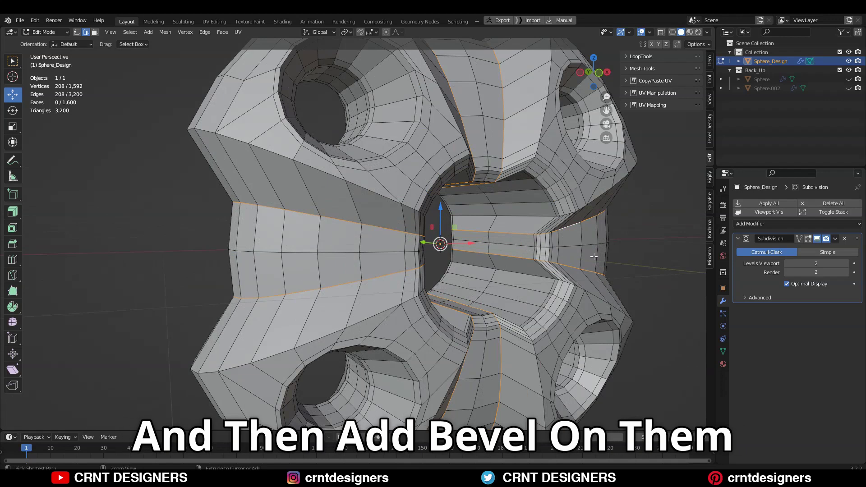
pyautogui.click(606, 259)
pyautogui.click(116, 283)
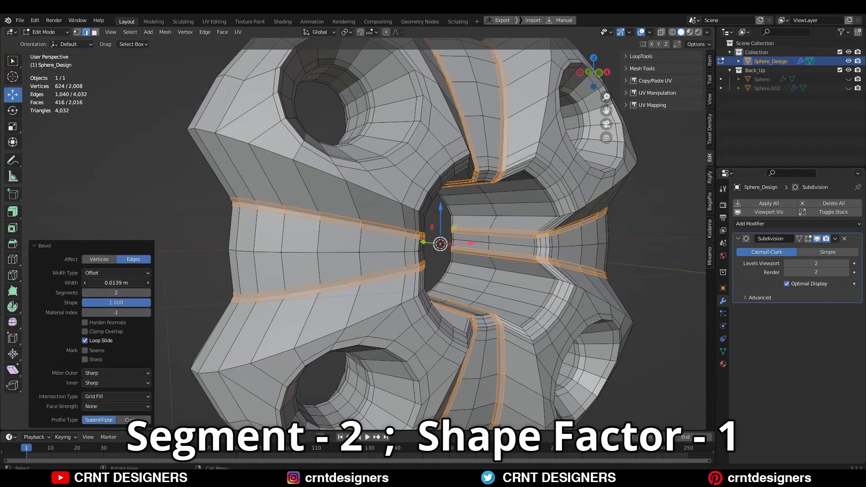
# - Select the two ridge edge loops bordering the upper-left lobe and bevel them with 2 segments
pyautogui.moveTo(347, 238); pyautogui.dragTo(292, 225, button='middle')
pyautogui.keyDown('shift'); pyautogui.moveTo(292, 225); pyautogui.dragTo(402, 254, button='middle'); pyautogui.keyUp('shift')
pyautogui.scroll(-2, 356, 245)
pyautogui.keyDown('alt'); pyautogui.click(283, 178); pyautogui.keyUp('alt')
pyautogui.keyDown('alt'); pyautogui.keyDown('shift'); pyautogui.click(370, 214); pyautogui.keyUp('shift'); pyautogui.keyUp('alt')
pyautogui.keyDown('alt'); pyautogui.keyDown('shift'); pyautogui.click(252, 194); pyautogui.keyUp('shift'); pyautogui.keyUp('alt')
pyautogui.moveTo(223, 207); pyautogui.dragTo(368, 237, button='middle')
pyautogui.keyDown('alt'); pyautogui.keyDown('shift'); pyautogui.click(402, 212); pyautogui.keyUp('shift'); pyautogui.keyUp('alt')
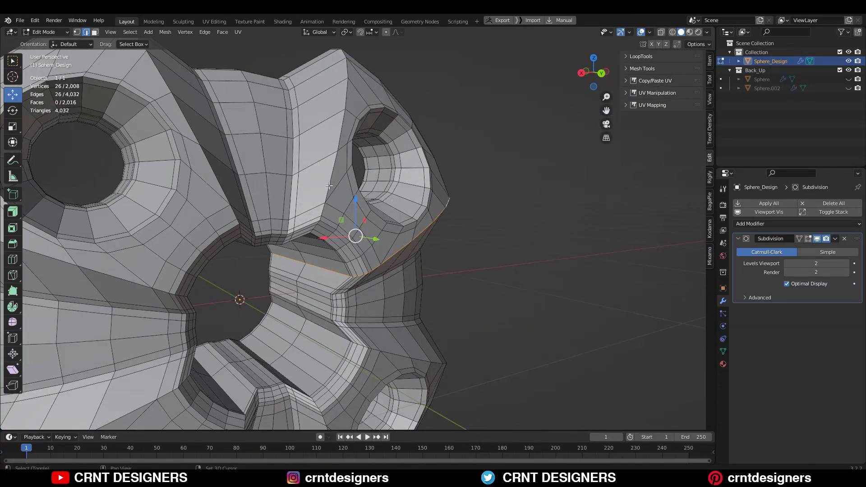
pyautogui.keyDown('alt'); pyautogui.keyDown('shift'); pyautogui.click(329, 185); pyautogui.keyUp('shift'); pyautogui.keyUp('alt')
pyautogui.moveTo(330, 185); pyautogui.dragTo(343, 239, button='middle')
pyautogui.scroll(-2, 343, 239)
pyautogui.moveTo(388, 167); pyautogui.dragTo(540, 109, button='middle')
pyautogui.click(590, 72)
pyautogui.scroll(2, 419, 164)
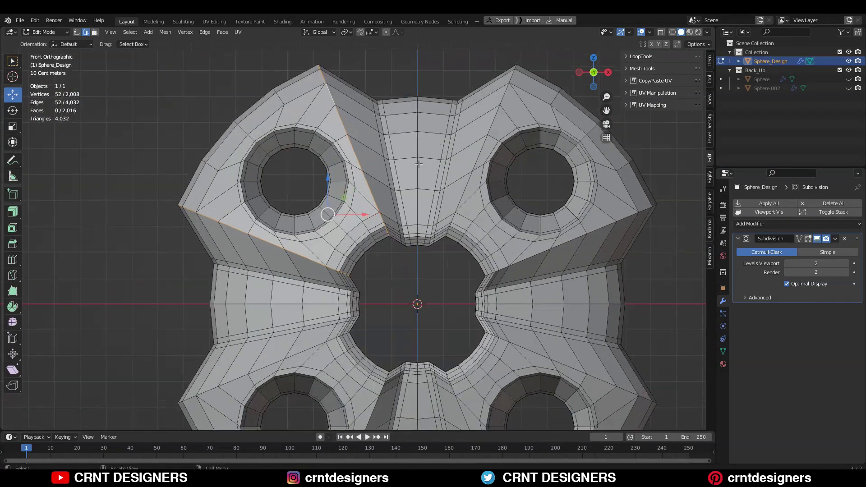
pyautogui.click(460, 115)
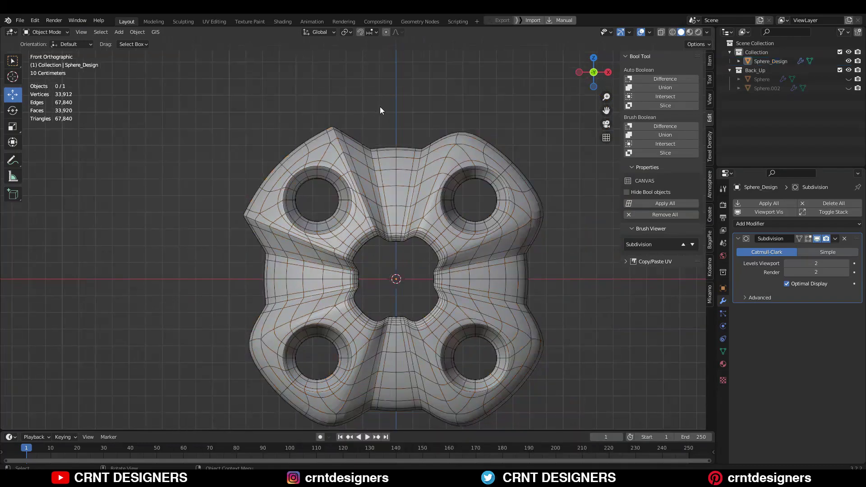
pyautogui.click(641, 32)
pyautogui.scroll(-2, 527, 203)
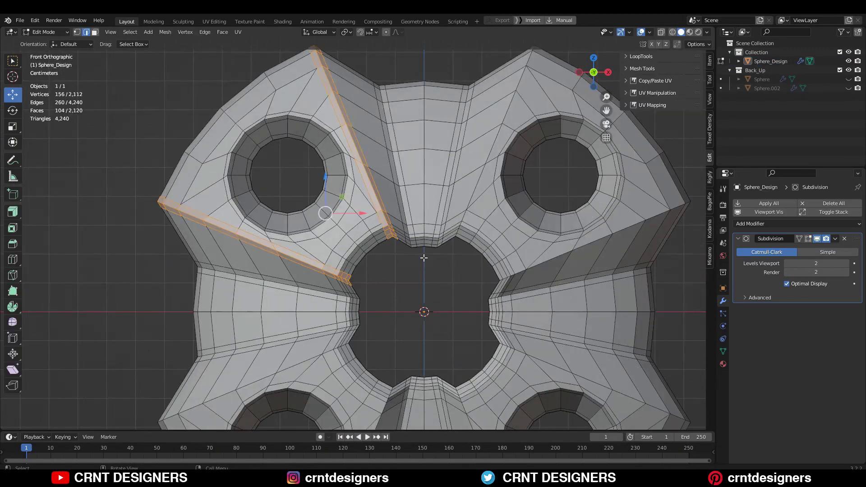
# - Add two loop cuts inside the upper-left hole and flatten the face loop between them by scaling to 0 along Y
pyautogui.moveTo(421, 254); pyautogui.dragTo(363, 173, button='middle')
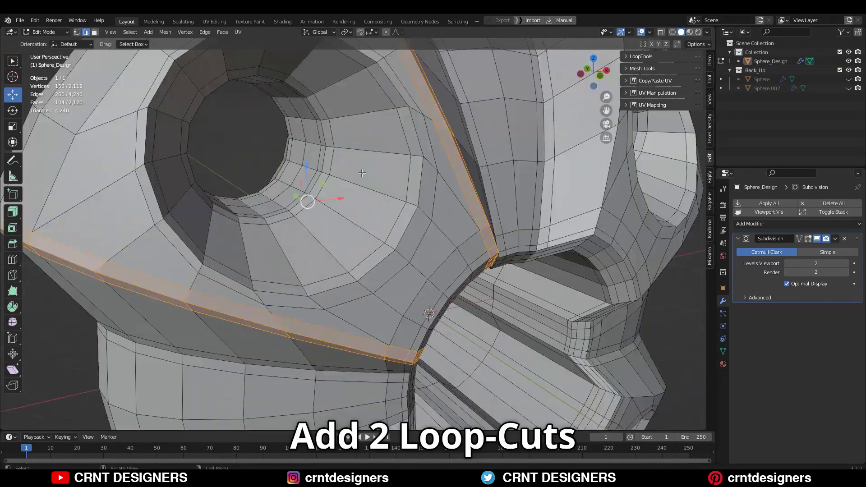
pyautogui.scroll(-2, 362, 172)
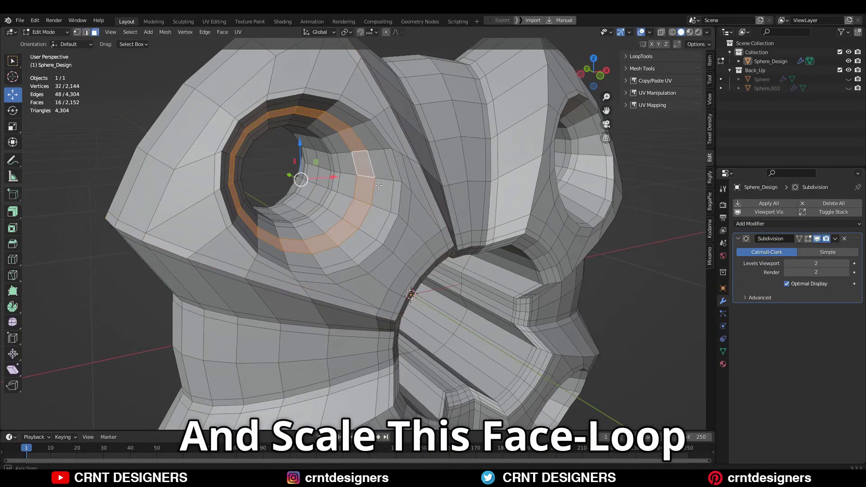
pyautogui.click(594, 88)
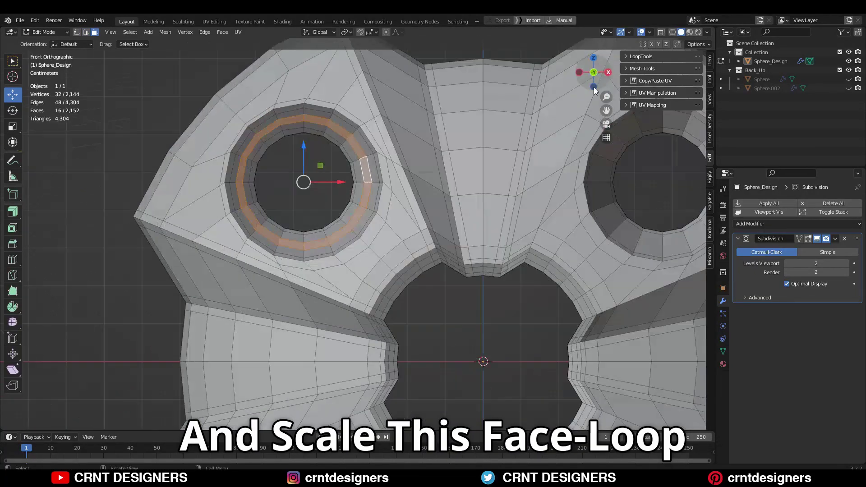
pyautogui.moveTo(412, 180); pyautogui.dragTo(329, 158, button='middle')
pyautogui.press('s')
pyautogui.press('y')
pyautogui.press('0')
pyautogui.press('Return')
# - Adjust the scale of the inner edge loop of the upper-left hole's ledge and dissolve the surplus edge loop
pyautogui.click(323, 188)
pyautogui.keyDown('alt'); pyautogui.click(363, 167); pyautogui.keyUp('alt')
pyautogui.scroll(2, 316, 135)
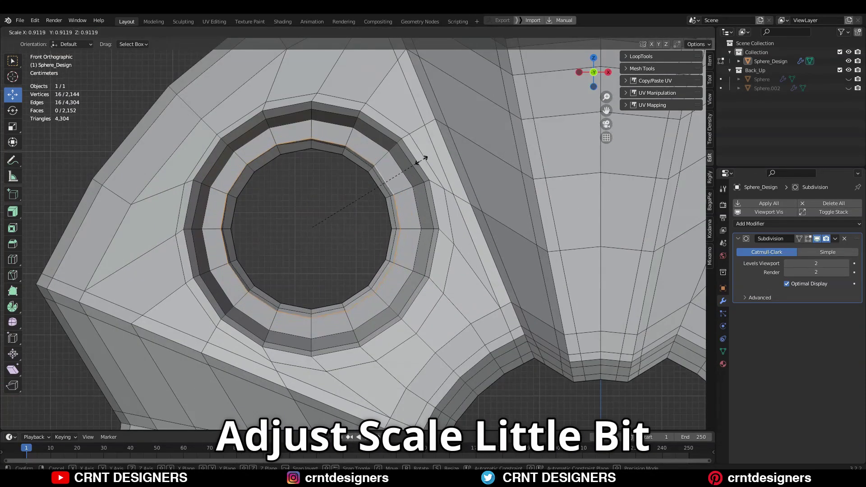
pyautogui.click(489, 144)
pyautogui.hotkey('ctrl', 'x')
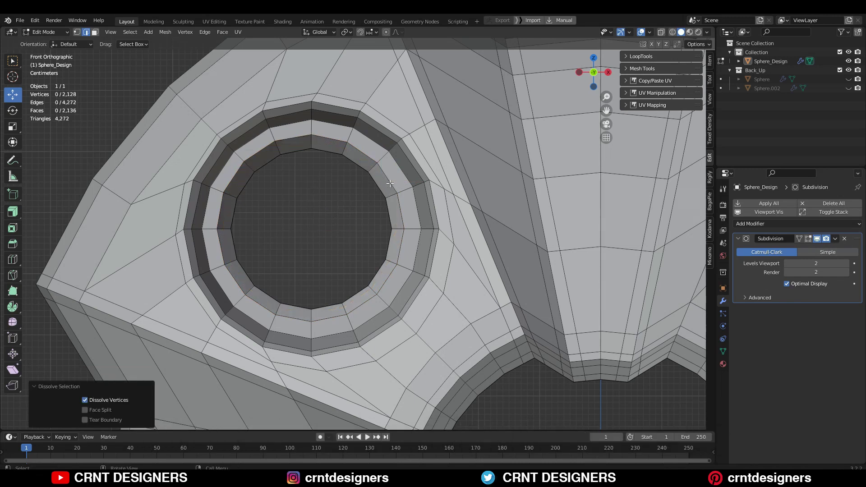
# - Select the inner and outer edge loops of the upper-left hole's ledge and bevel them with 2 segments and shape 1.0
pyautogui.keyDown('alt'); pyautogui.click(389, 184); pyautogui.keyUp('alt')
pyautogui.keyDown('alt'); pyautogui.keyDown('shift'); pyautogui.click(401, 170); pyautogui.keyUp('shift'); pyautogui.keyUp('alt')
pyautogui.moveTo(401, 170); pyautogui.dragTo(406, 212, button='middle')
pyautogui.scroll(2, 378, 218)
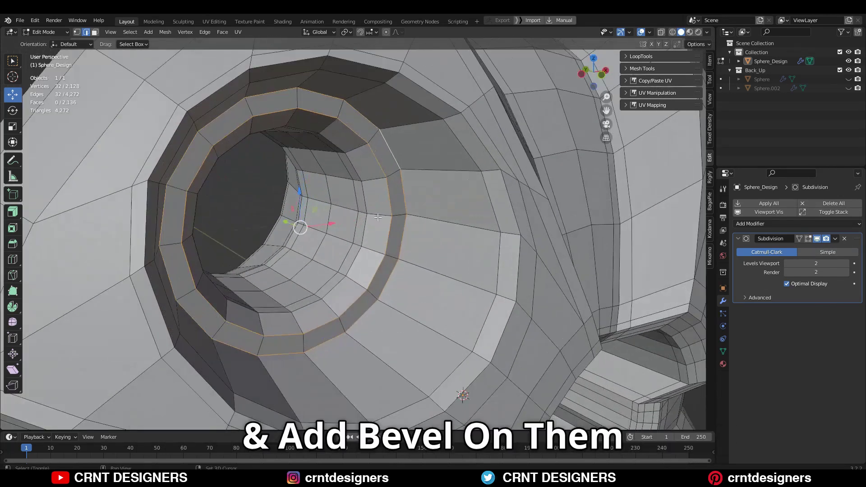
pyautogui.hotkey('ctrl', 'b')
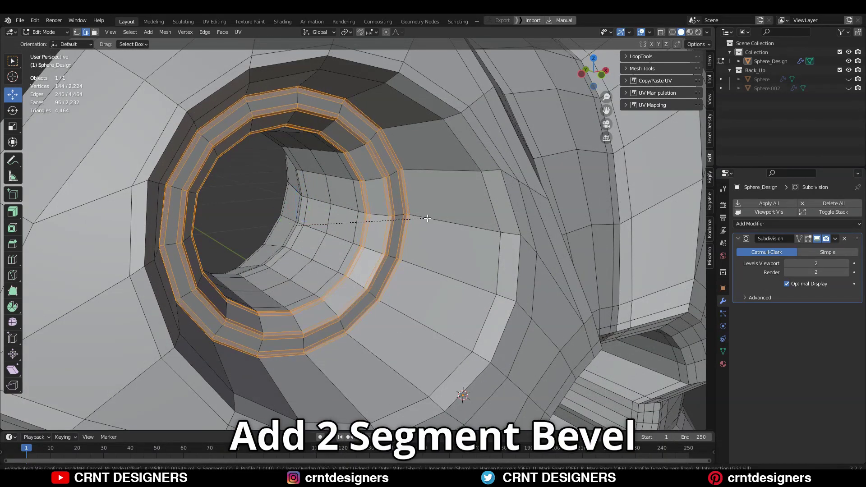
pyautogui.click(431, 219)
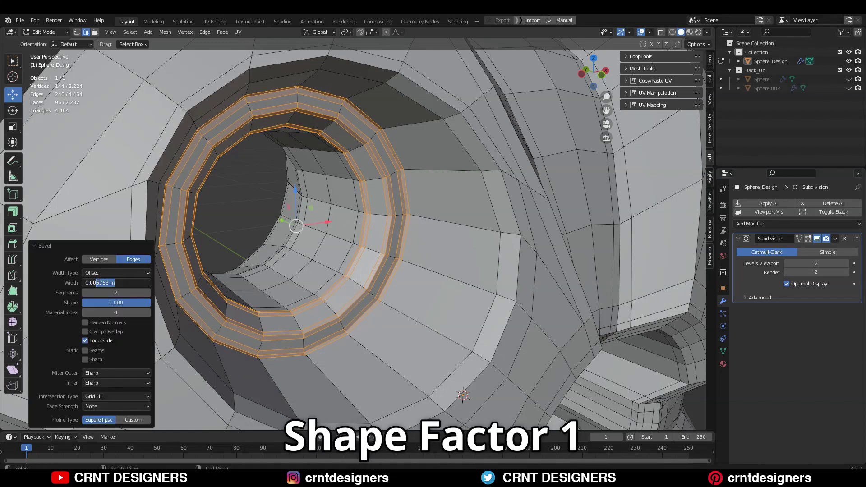
# - Examine the smoothed upper-left hole and its beveled ledge in Object Mode, with the viewport overlays toggled
pyautogui.moveTo(203, 235); pyautogui.dragTo(265, 191, button='middle')
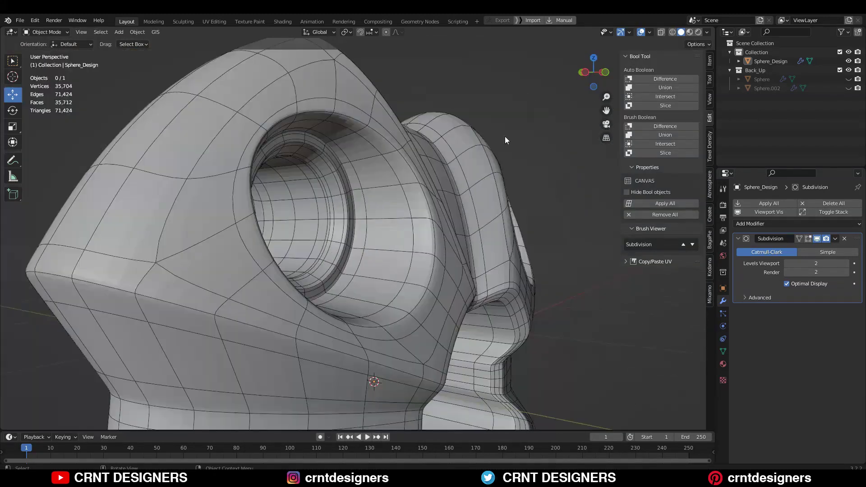
pyautogui.click(604, 75)
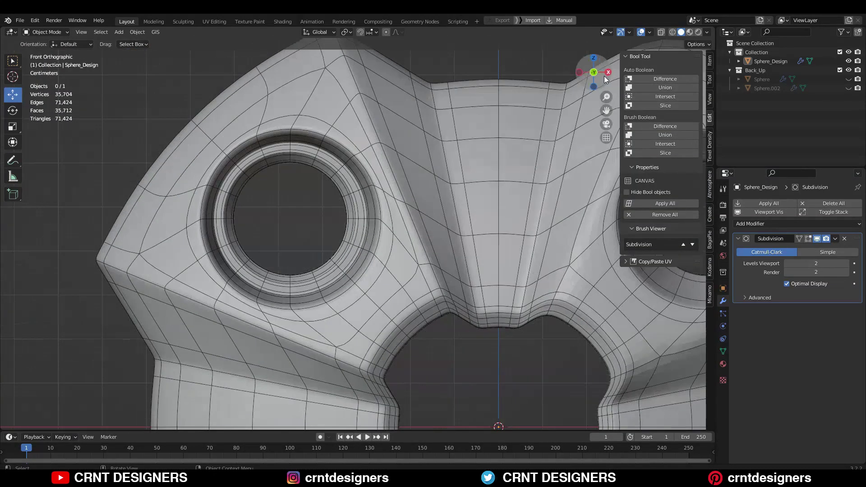
pyautogui.hotkey('shift', 'alt', 'z')
pyautogui.scroll(-5, 502, 132)
pyautogui.moveTo(408, 153); pyautogui.dragTo(391, 132, button='middle')
pyautogui.scroll(-3, 403, 175)
pyautogui.moveTo(403, 175); pyautogui.dragTo(568, 66, button='middle')
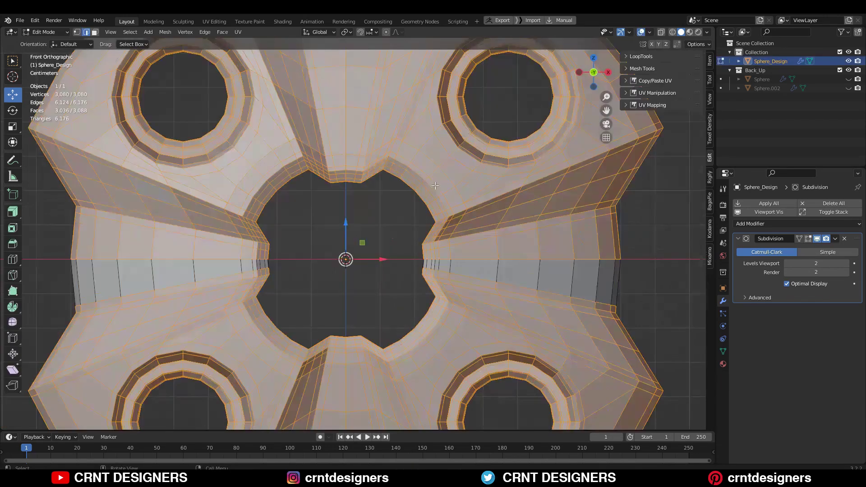
# - Select the face loops lining the central hole, duplicate them in place and separate the selection into its own object
pyautogui.moveTo(406, 203); pyautogui.dragTo(442, 177, button='middle')
pyautogui.press('3')
pyautogui.click(405, 181)
pyautogui.keyDown('alt'); pyautogui.click(402, 182); pyautogui.keyUp('alt')
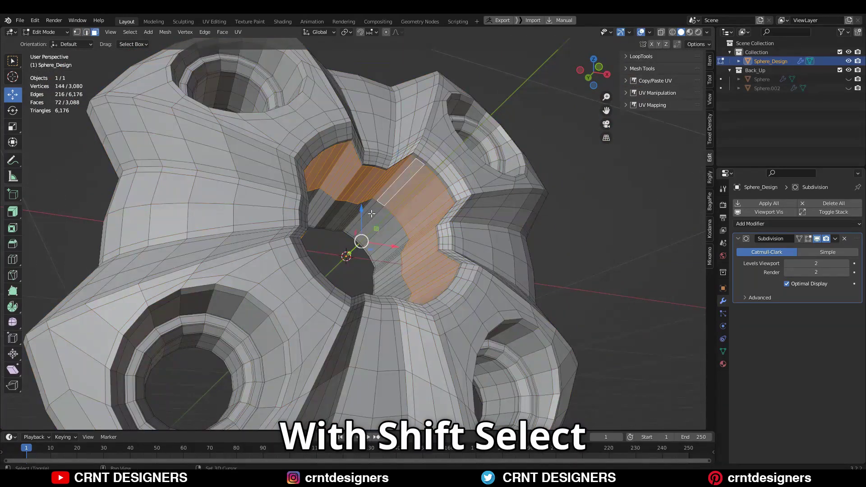
pyautogui.keyDown('alt'); pyautogui.keyDown('shift'); pyautogui.click(367, 218); pyautogui.keyUp('shift'); pyautogui.keyUp('alt')
pyautogui.scroll(1, 426, 181)
pyautogui.scroll(3, 426, 181)
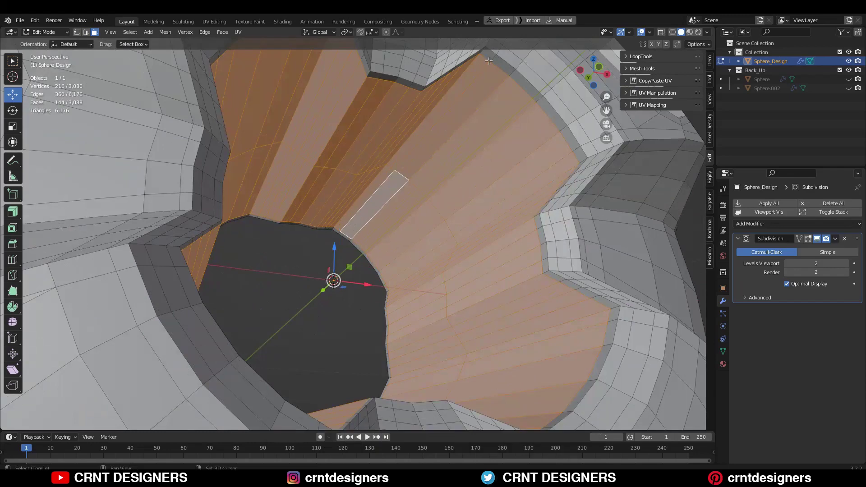
pyautogui.keyDown('alt'); pyautogui.keyDown('shift'); pyautogui.click(339, 233); pyautogui.keyUp('shift'); pyautogui.keyUp('alt')
pyautogui.scroll(-3, 338, 233)
pyautogui.moveTo(361, 226); pyautogui.dragTo(391, 260, button='middle')
pyautogui.scroll(-3, 391, 260)
pyautogui.rightClick(426, 233)
pyautogui.press('p')
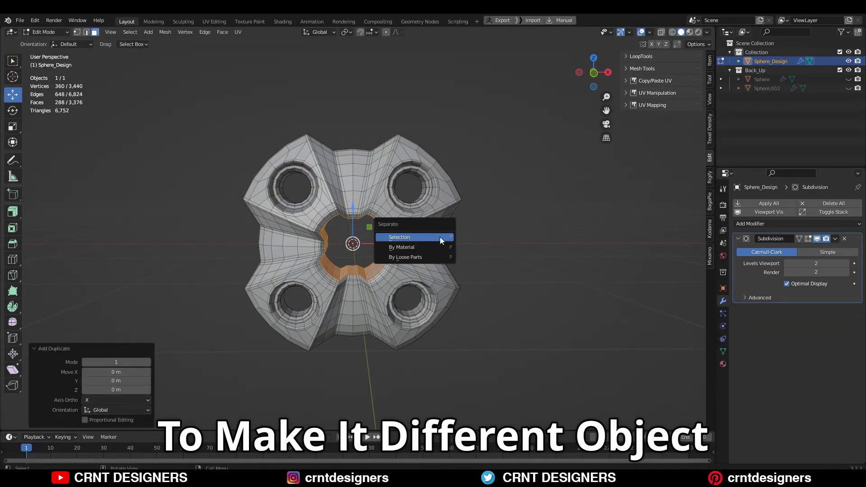
pyautogui.click(440, 237)
pyautogui.press('Tab')
pyautogui.click(465, 247)
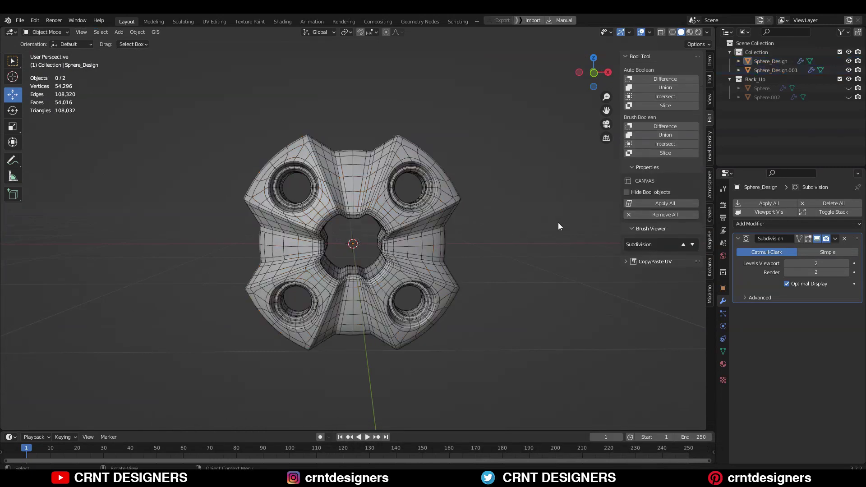
# - Isolate the separated hole lining, fill faces between opposite edges across its upper-left lobe and undo the last fill
pyautogui.scroll(4, 377, 308)
pyautogui.press('KP_Divide')
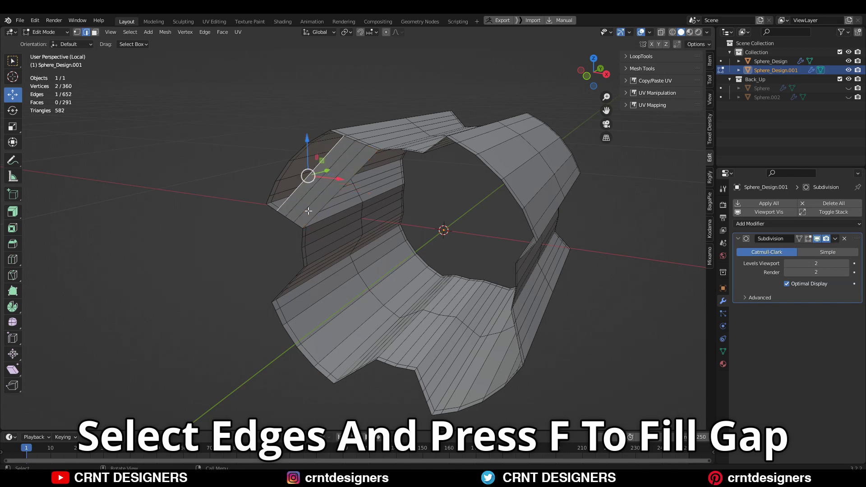
pyautogui.moveTo(311, 239); pyautogui.dragTo(373, 153, button='middle')
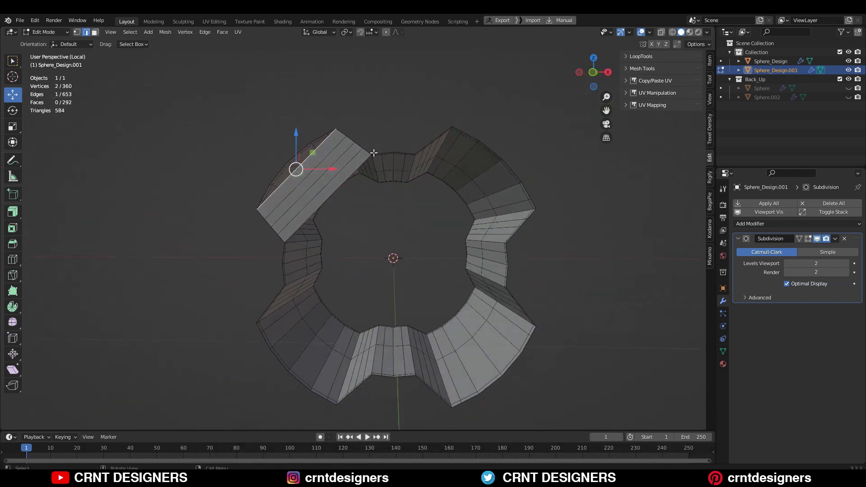
pyautogui.hotkey('ctrl', 'z')
# - Add centred loop cuts across the filled faces of the upper-left lobe and increase the number of cuts
pyautogui.scroll(1, 307, 172)
pyautogui.moveTo(275, 180); pyautogui.dragTo(284, 158, button='middle')
pyautogui.click(288, 165)
pyautogui.rightClick(288, 164)
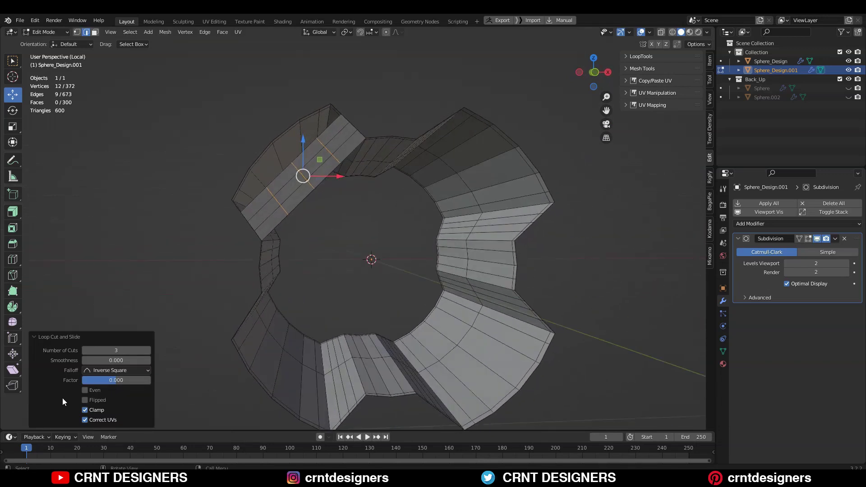
pyautogui.click(149, 350)
# - Fill the remaining gap beside the upper-left lobe's new faces and dissolve the surplus edge loops
pyautogui.moveTo(242, 226); pyautogui.dragTo(258, 186, button='middle')
pyautogui.click(233, 212)
pyautogui.press('f')
pyautogui.keyDown('alt'); pyautogui.click(255, 166); pyautogui.keyUp('alt')
pyautogui.hotkey('ctrl', 'x')
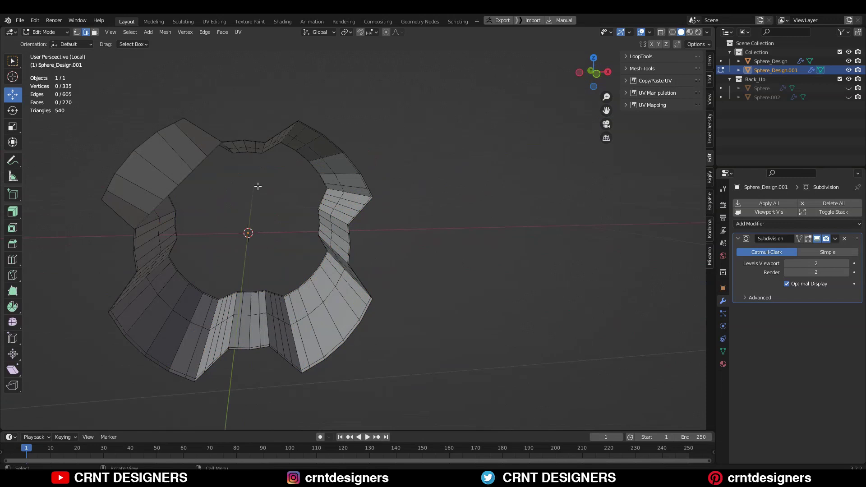
# - Select the whole insert mesh in front view and symmetrize it so the filled lobe repeats on all four sides
pyautogui.click(597, 74)
pyautogui.press('Tab')
pyautogui.press('Tab')
pyautogui.click(165, 32)
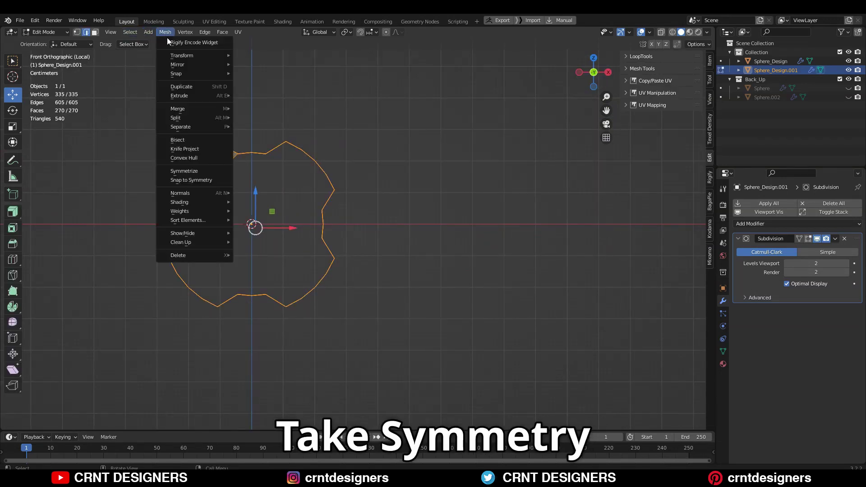
pyautogui.click(185, 171)
pyautogui.click(116, 410)
pyautogui.click(116, 400)
# - Fill the insert's open front boundary loop with a face and inset that face slightly
pyautogui.moveTo(312, 235)
pyautogui.mouseDown(button='middle')
pyautogui.moveTo(286, 238)
pyautogui.moveTo(323, 246)
pyautogui.moveTo(303, 231)
pyautogui.mouseUp(button='middle')
pyautogui.scroll(4, 300, 232)
pyautogui.keyDown('alt'); pyautogui.click(313, 196); pyautogui.keyUp('alt')
pyautogui.keyDown('shift'); pyautogui.moveTo(304, 231); pyautogui.dragTo(461, 250, button='middle'); pyautogui.keyUp('shift')
pyautogui.press('f')
pyautogui.press('i')
pyautogui.click(495, 222)
pyautogui.press('Tab')
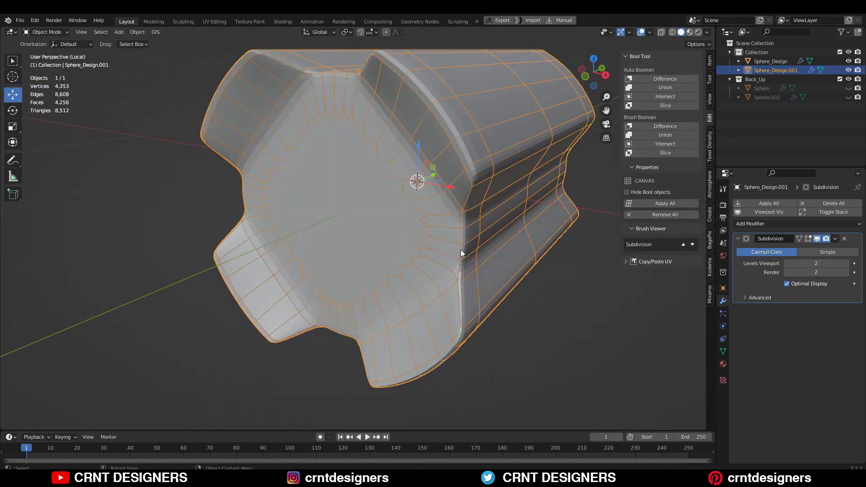
# - Leave the isolated view and examine how the insert sits in the central hole of the full design
pyautogui.scroll(-3, 461, 250)
pyautogui.press('KP_Divide')
pyautogui.click(609, 245)
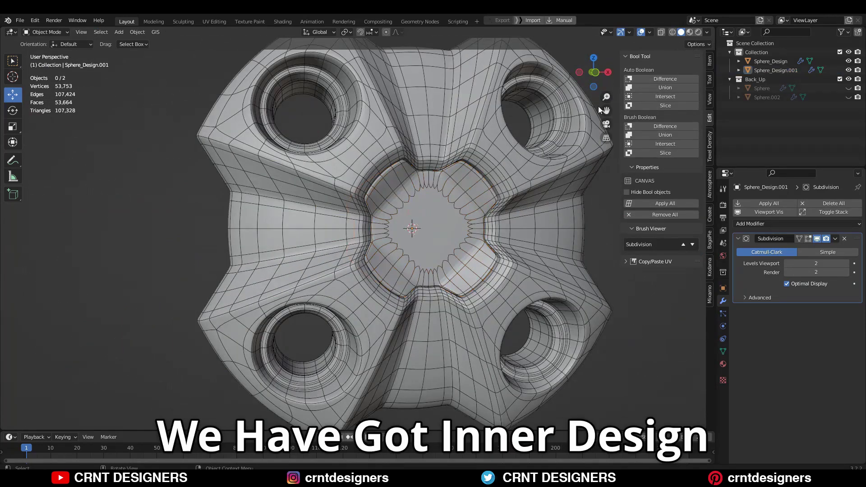
pyautogui.click(640, 32)
pyautogui.scroll(-3, 539, 211)
pyautogui.moveTo(540, 211); pyautogui.dragTo(478, 252, button='middle')
pyautogui.scroll(4, 414, 221)
pyautogui.click(592, 72)
# - Select the insert's front face, grow the selection over its four lobes, and inset the selected faces slightly in isolated view
pyautogui.click(451, 244)
pyautogui.click(641, 32)
pyautogui.press('Tab')
pyautogui.click(416, 260)
pyautogui.press('ctrl+KP_Add')
pyautogui.press('ctrl+KP_Add')
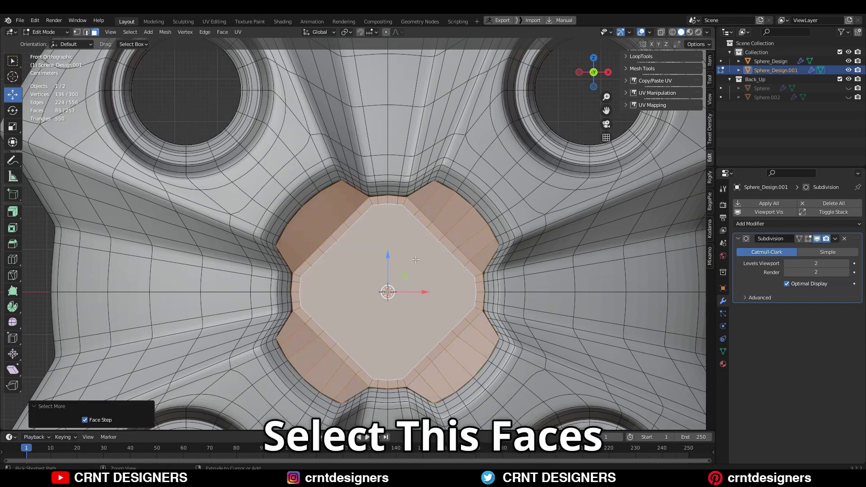
pyautogui.press('KP_Divide')
pyautogui.moveTo(454, 264); pyautogui.dragTo(522, 206, button='middle')
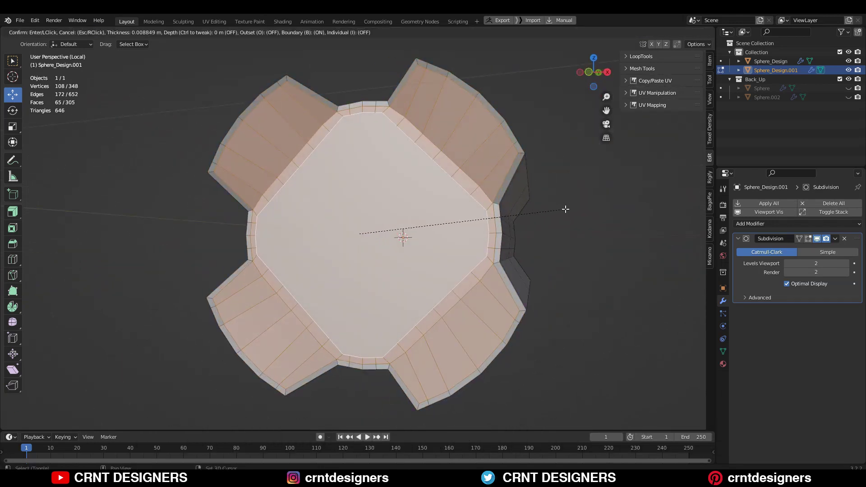
pyautogui.click(454, 231)
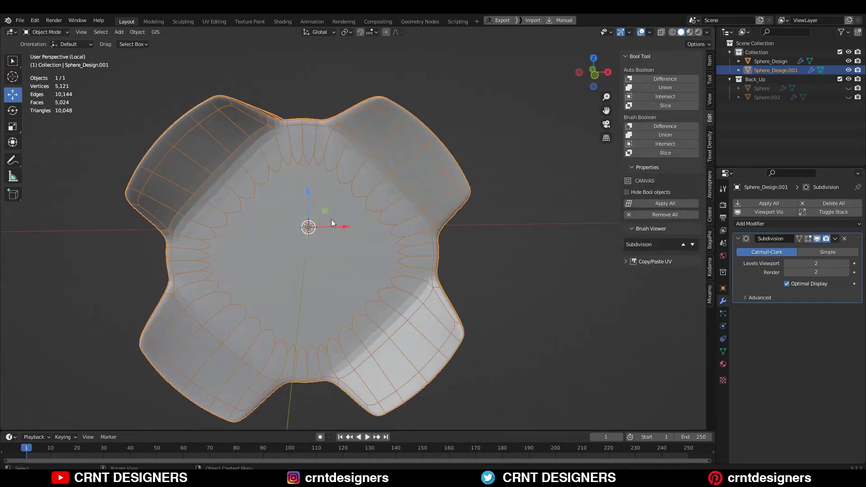
pyautogui.scroll(-3, 331, 219)
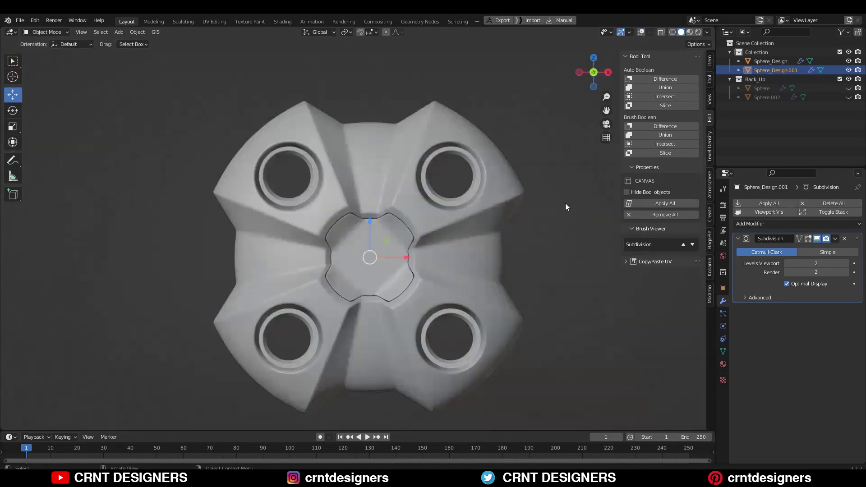
# - Add a loop cut along the insert's upper-right lobe to tighten the gap to the surrounding body
pyautogui.scroll(-4, 509, 257)
pyautogui.scroll(10, 515, 261)
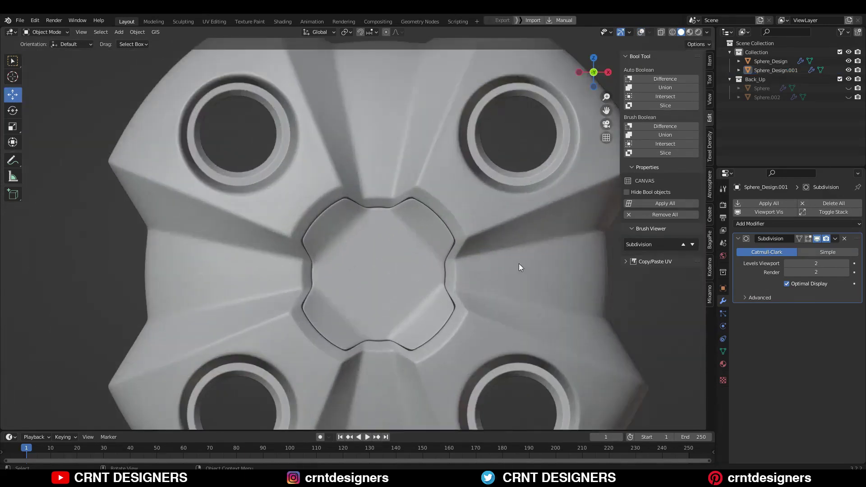
pyautogui.scroll(-6, 521, 262)
pyautogui.scroll(4, 483, 225)
pyautogui.click(484, 224)
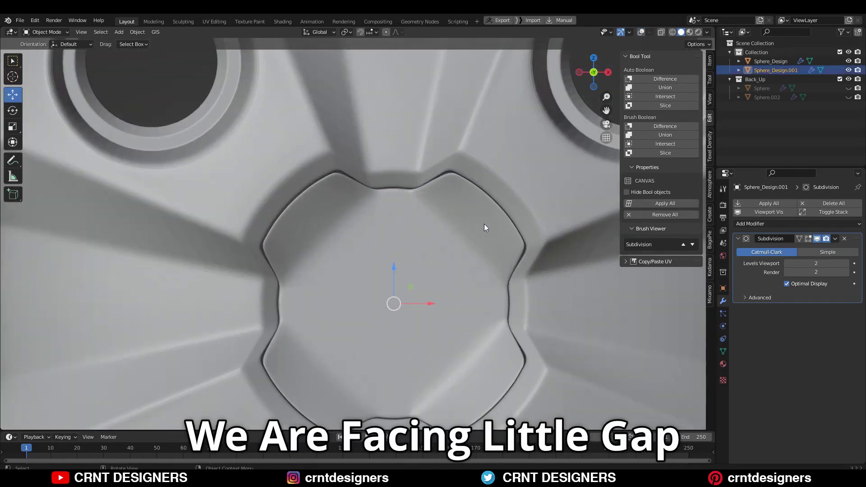
pyautogui.press('Tab')
pyautogui.hotkey('alt', 'z')
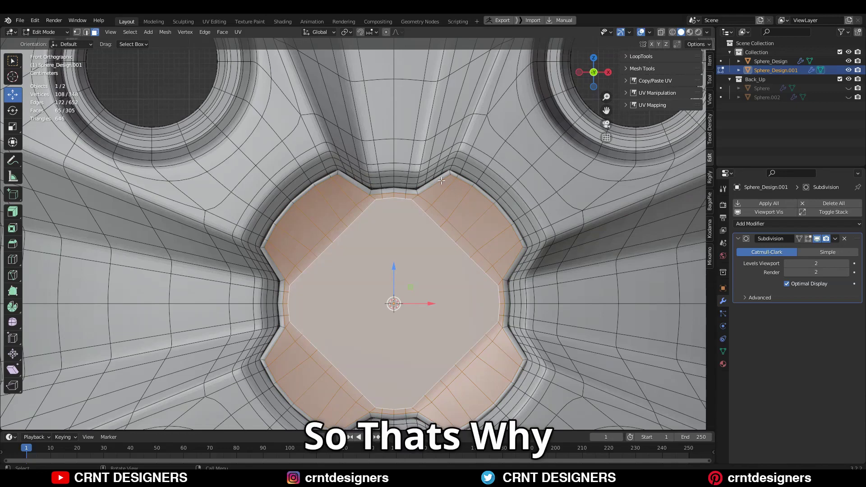
pyautogui.hotkey('ctrl', 'r')
pyautogui.click(445, 181)
pyautogui.click(450, 180)
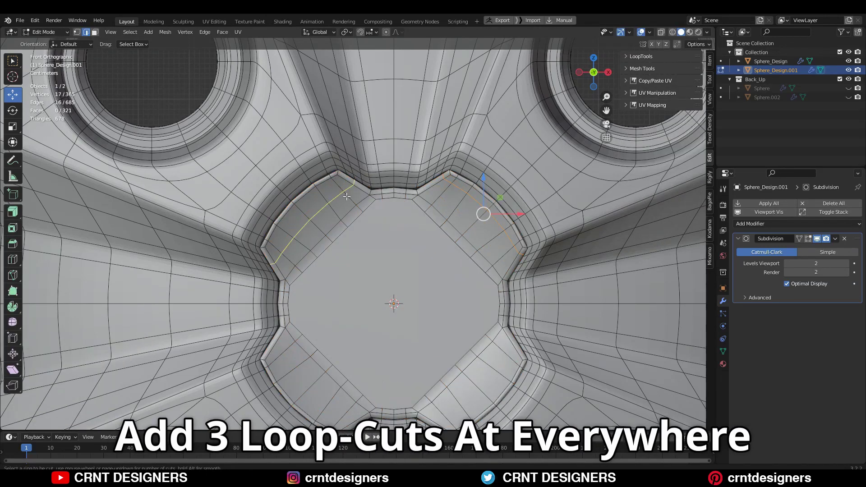
# - Add loop cuts along the insert's upper-left lobe and dissolve the edge loop on its upper-right lobe
pyautogui.scroll(1, 347, 197)
pyautogui.click(346, 196)
pyautogui.rightClick(346, 196)
pyautogui.keyDown('alt'); pyautogui.click(458, 188); pyautogui.keyUp('alt')
pyautogui.hotkey('ctrl', 'x')
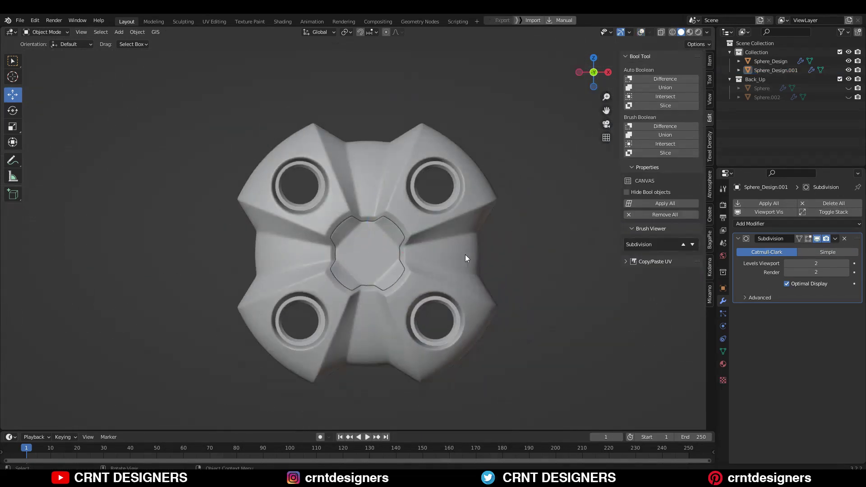
# - Hide the insert and select the strip of body faces along the ridge below the upper-left hole using shortest-path selection
pyautogui.moveTo(466, 253); pyautogui.dragTo(384, 249, button='middle')
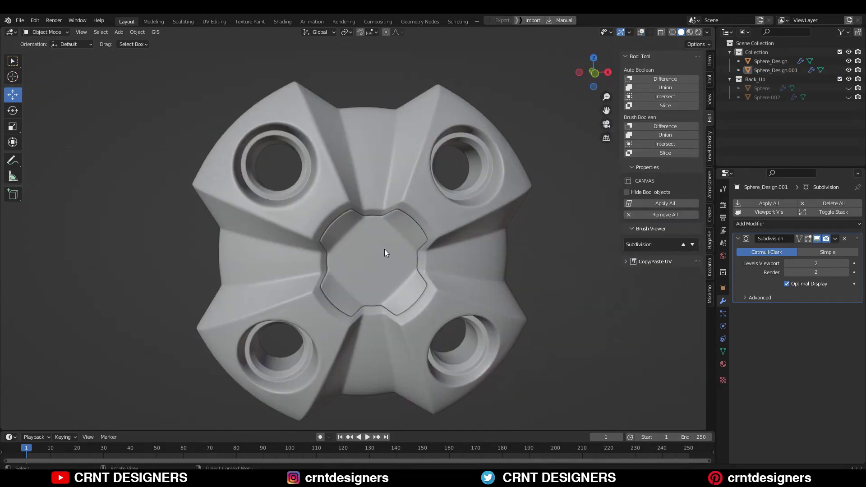
pyautogui.click(849, 70)
pyautogui.keyDown('shift'); pyautogui.moveTo(414, 206); pyautogui.dragTo(510, 167, button='middle'); pyautogui.keyUp('shift')
pyautogui.click(443, 164)
pyautogui.press('Tab')
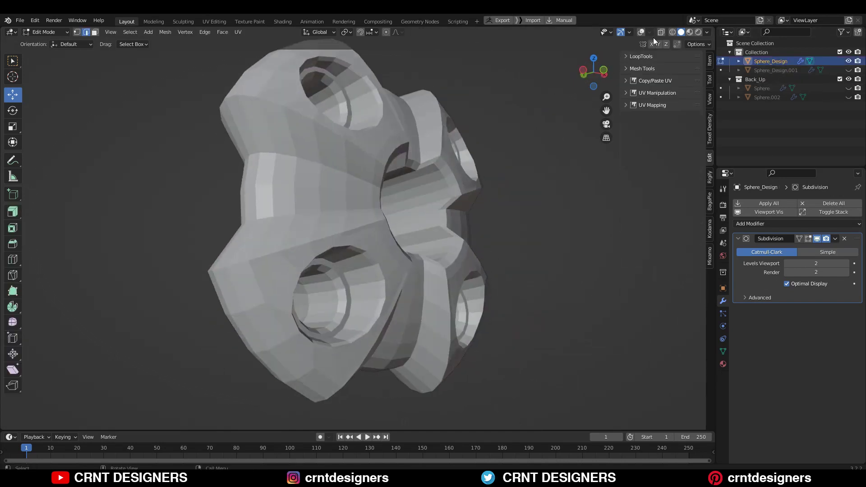
pyautogui.click(641, 32)
pyautogui.moveTo(427, 176); pyautogui.dragTo(414, 201, button='middle')
pyautogui.click(378, 212)
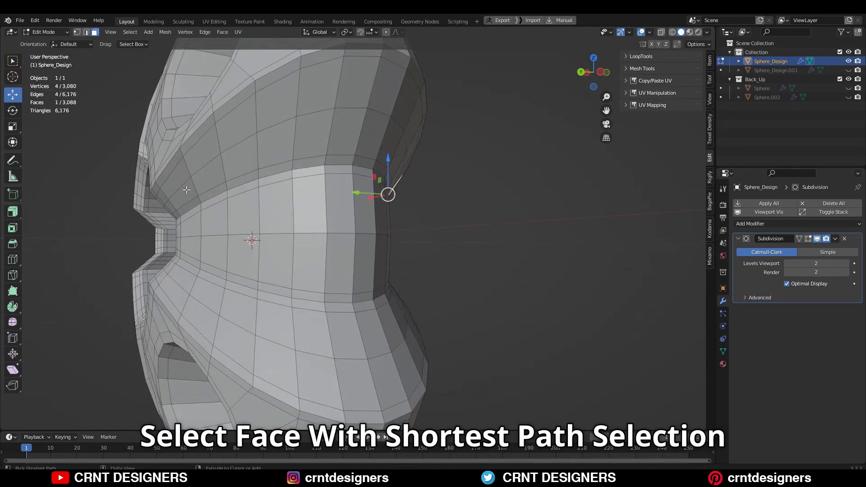
pyautogui.keyDown('ctrl'); pyautogui.keyDown('shift'); pyautogui.click(187, 189); pyautogui.keyUp('shift'); pyautogui.keyUp('ctrl')
pyautogui.moveTo(187, 189); pyautogui.dragTo(191, 210, button='middle')
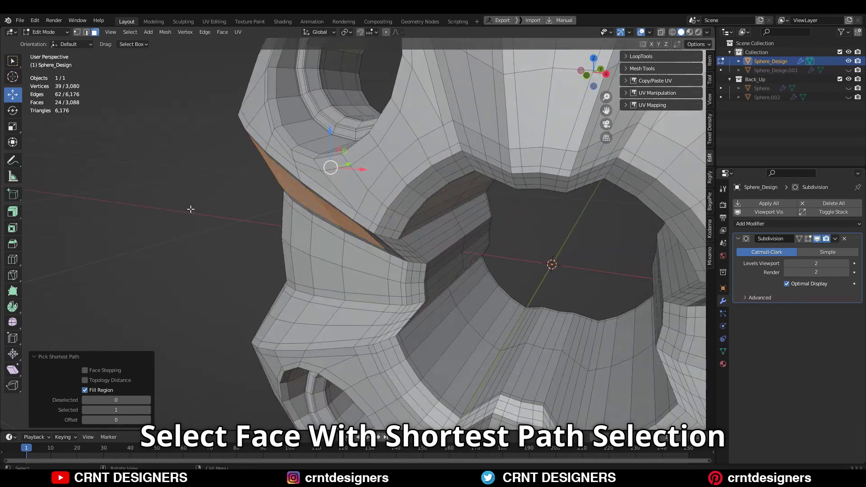
# - Add the matching strip of faces along the inner ridge beside the upper-left hole to the selection
pyautogui.scroll(-2, 421, 177)
pyautogui.moveTo(428, 163); pyautogui.dragTo(456, 156, button='middle')
pyautogui.keyDown('shift'); pyautogui.click(406, 183); pyautogui.keyUp('shift')
pyautogui.scroll(-4, 406, 183)
pyautogui.keyDown('ctrl'); pyautogui.keyDown('shift'); pyautogui.click(327, 168); pyautogui.keyUp('shift'); pyautogui.keyUp('ctrl')
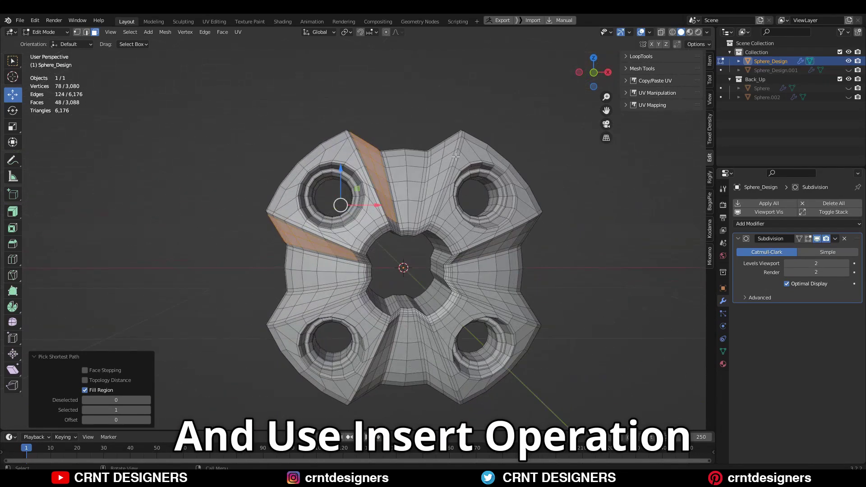
# - Inset both selected face strips by 0.02 m and scale the inset faces to shape two grooves
pyautogui.write('0.02')
pyautogui.press('Return')
pyautogui.scroll(2, 474, 208)
pyautogui.press('s')
pyautogui.moveTo(449, 218); pyautogui.dragTo(480, 199, button='middle')
pyautogui.click(471, 211)
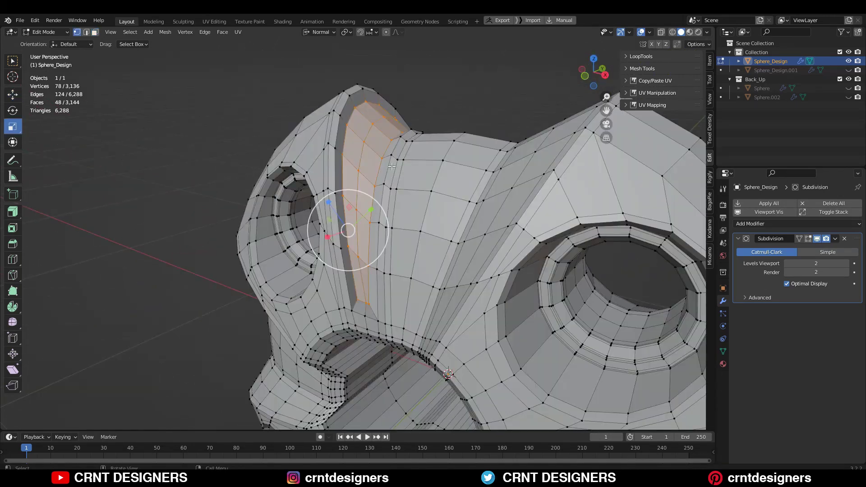
pyautogui.press('Tab')
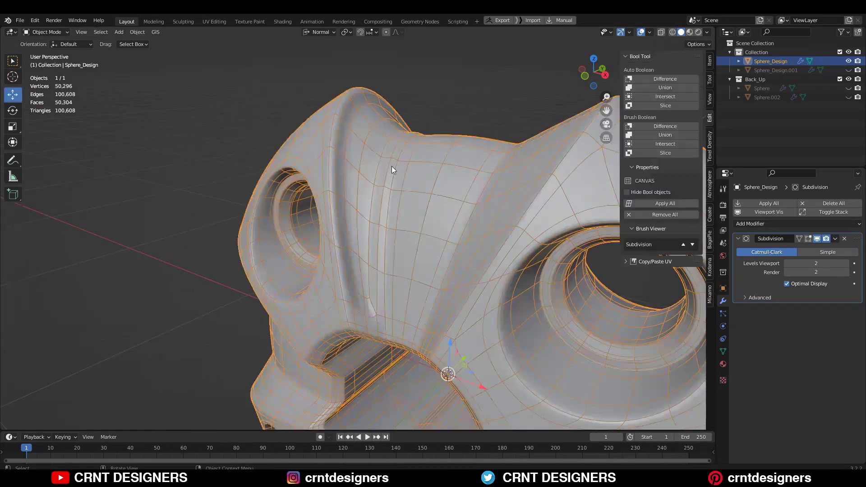
pyautogui.scroll(-3, 391, 166)
pyautogui.moveTo(391, 166); pyautogui.dragTo(505, 119, button='middle')
pyautogui.scroll(5, 456, 267)
# - Select the outer border edge loops of both grooves beside the upper-left hole
pyautogui.press('Tab')
pyautogui.moveTo(451, 289); pyautogui.dragTo(457, 267, button='middle')
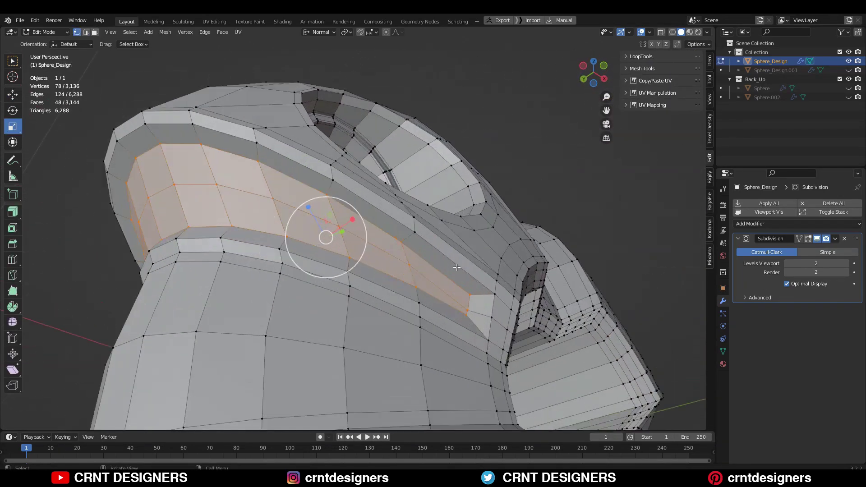
pyautogui.moveTo(441, 317); pyautogui.dragTo(475, 242, button='middle')
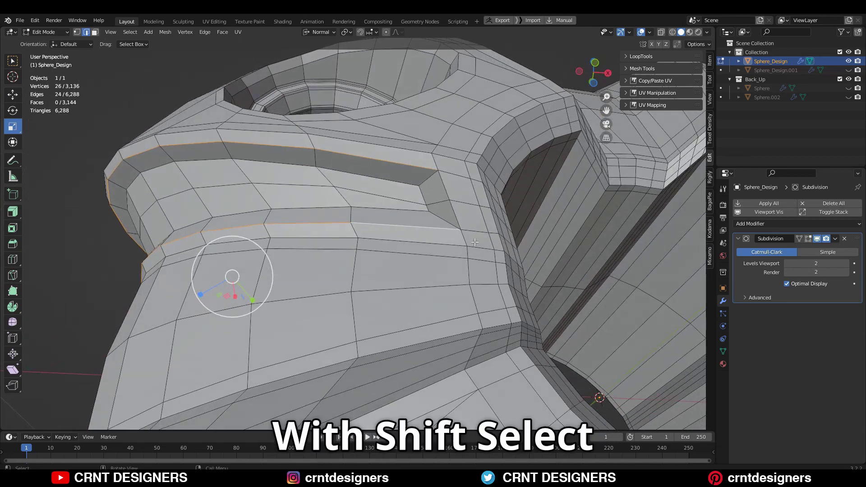
pyautogui.scroll(-3, 458, 217)
pyautogui.keyDown('alt'); pyautogui.keyDown('shift'); pyautogui.click(385, 210); pyautogui.keyUp('shift'); pyautogui.keyUp('alt')
pyautogui.keyDown('alt'); pyautogui.keyDown('shift'); pyautogui.click(375, 196); pyautogui.keyUp('shift'); pyautogui.keyUp('alt')
pyautogui.moveTo(374, 198); pyautogui.dragTo(394, 254, button='middle')
pyautogui.keyDown('alt'); pyautogui.keyDown('shift'); pyautogui.click(106, 260); pyautogui.keyUp('shift'); pyautogui.keyUp('alt')
pyautogui.keyDown('alt'); pyautogui.keyDown('shift'); pyautogui.click(89, 270); pyautogui.keyUp('shift'); pyautogui.keyUp('alt')
pyautogui.keyDown('alt'); pyautogui.keyDown('shift'); pyautogui.click(395, 254); pyautogui.keyUp('shift'); pyautogui.keyUp('alt')
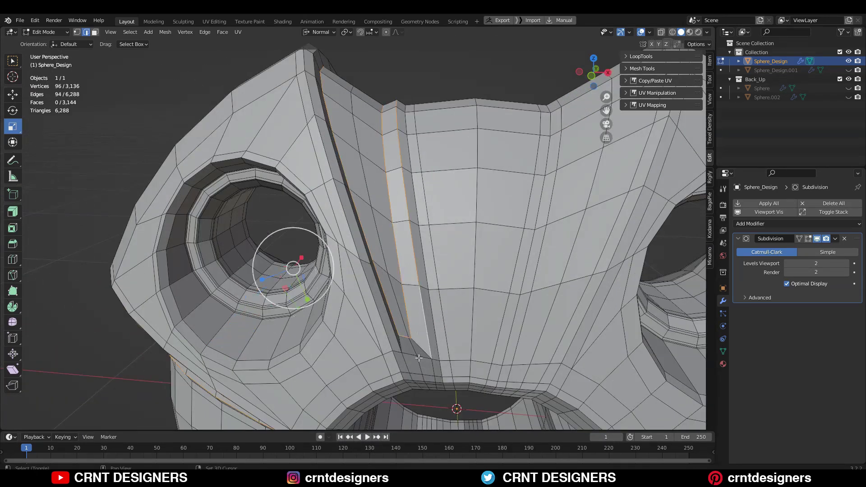
# - Add the grooves' remaining border edges to the selection and bevel them with 2 segments and a shape of 1
pyautogui.moveTo(419, 357); pyautogui.dragTo(325, 288, button='middle')
pyautogui.keyDown('alt'); pyautogui.keyDown('shift'); pyautogui.click(276, 355); pyautogui.keyUp('shift'); pyautogui.keyUp('alt')
pyautogui.scroll(-3, 251, 249)
pyautogui.scroll(3, 325, 289)
pyautogui.keyDown('alt'); pyautogui.keyDown('shift'); pyautogui.click(339, 353); pyautogui.keyUp('shift'); pyautogui.keyUp('alt')
pyautogui.moveTo(340, 354); pyautogui.dragTo(481, 249, button='middle')
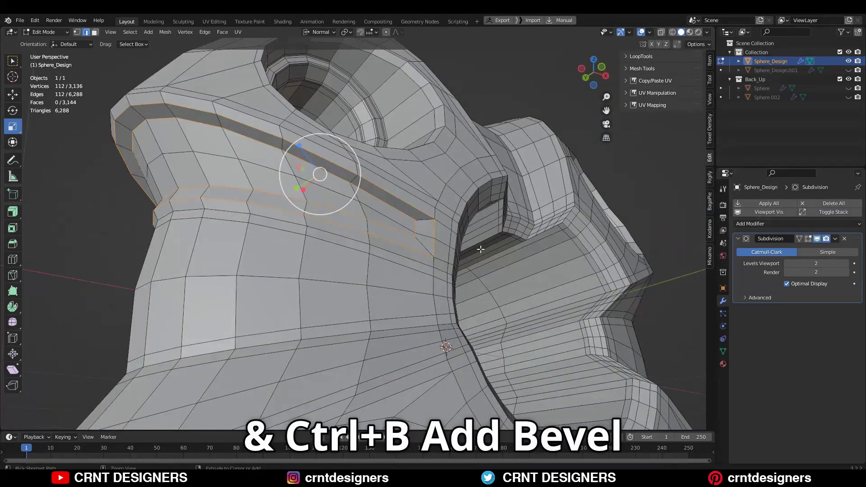
pyautogui.click(398, 238)
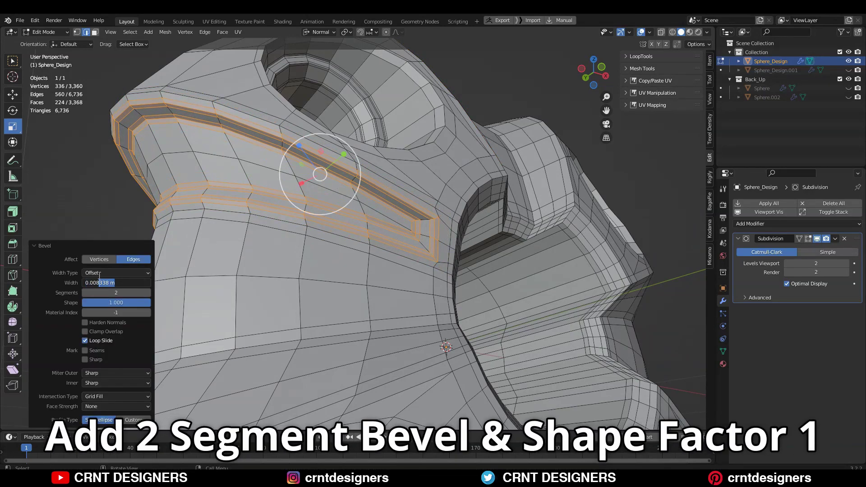
pyautogui.press('Tab')
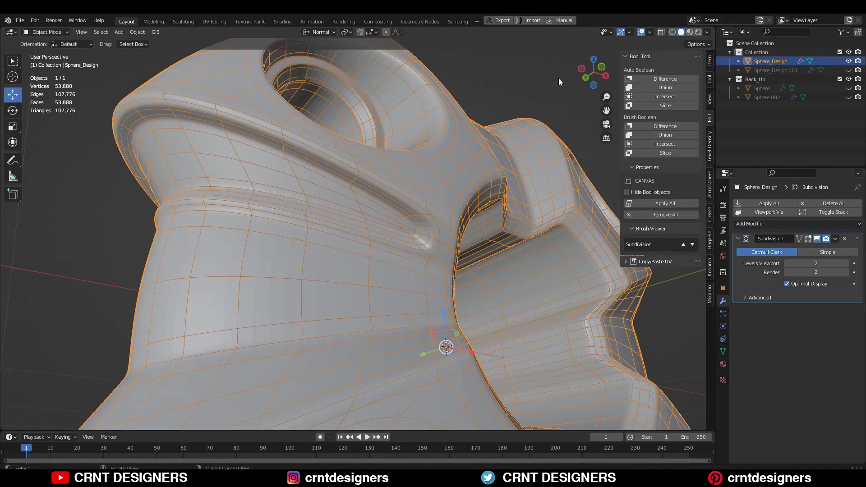
# - Examine the smoothed surface around the beveled grooves up close and from the front without overlays
pyautogui.click(645, 33)
pyautogui.scroll(-3, 496, 158)
pyautogui.moveTo(427, 201); pyautogui.dragTo(450, 174, button='middle')
pyautogui.scroll(6, 391, 226)
pyautogui.rightClick(378, 215)
pyautogui.click(378, 214)
pyautogui.scroll(-2, 387, 228)
pyautogui.scroll(-3, 450, 174)
pyautogui.click(597, 76)
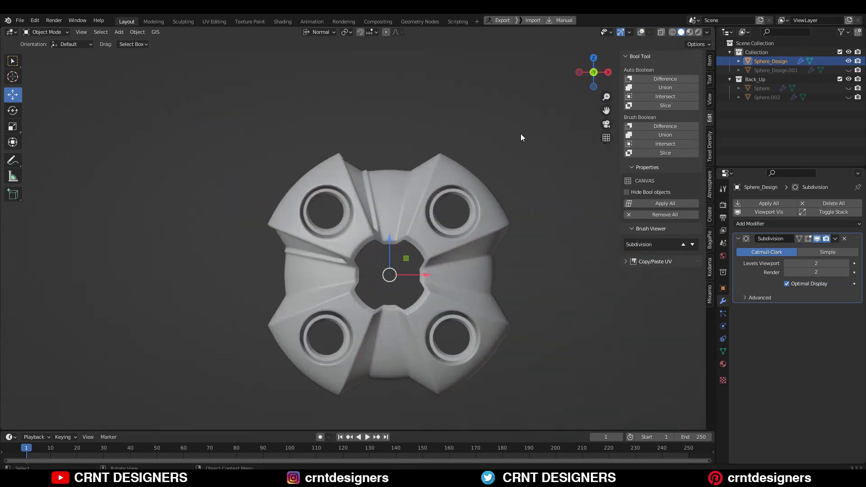
pyautogui.click(516, 131)
# - Select the entire body mesh, set the orientation to Global, and symmetrize it so the grooves repeat around all four lobes
pyautogui.scroll(4, 514, 131)
pyautogui.click(641, 32)
pyautogui.click(469, 131)
pyautogui.press('Tab')
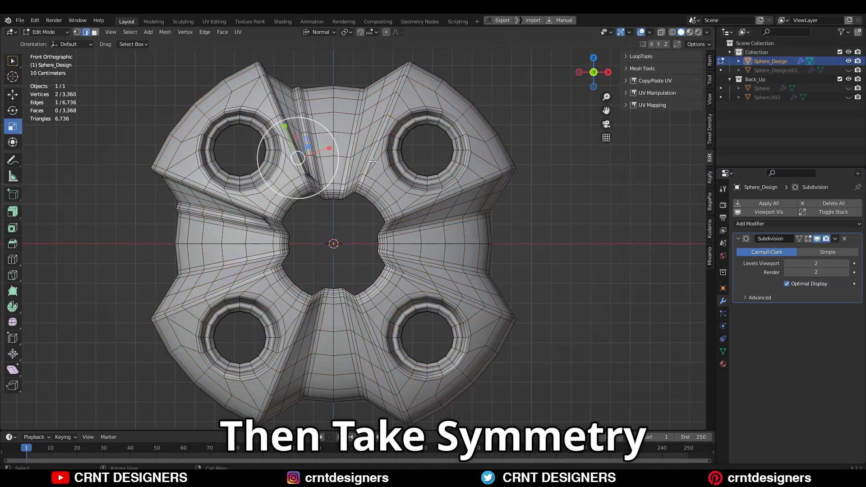
pyautogui.press('a')
pyautogui.click(168, 32)
pyautogui.click(322, 32)
pyautogui.click(321, 57)
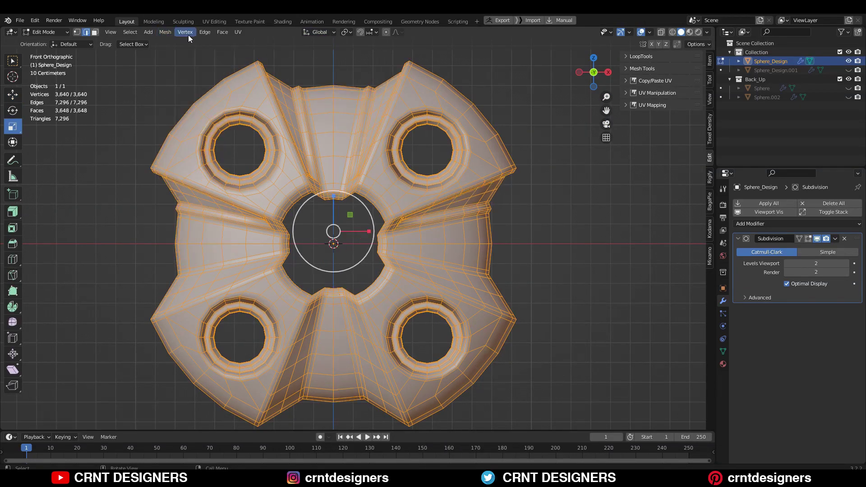
pyautogui.click(165, 32)
pyautogui.click(134, 350)
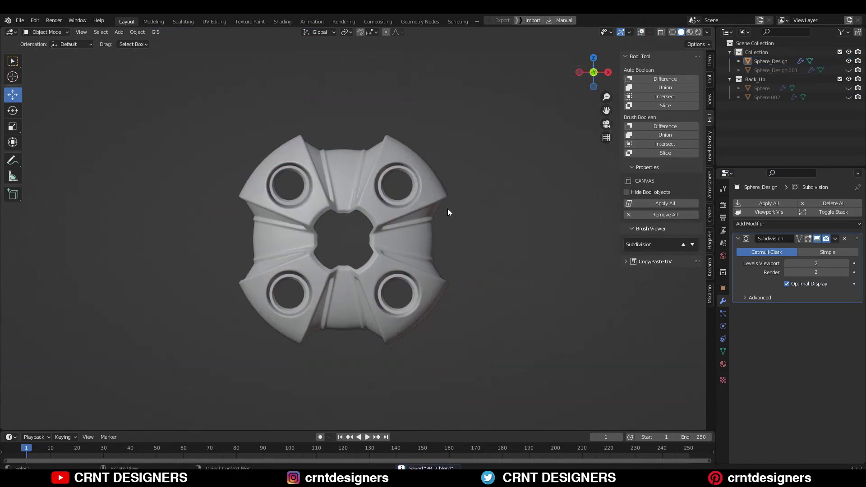
# - Unhide the central insert and open its mesh for editing in front view
pyautogui.moveTo(447, 208); pyautogui.dragTo(418, 242, button='middle')
pyautogui.press('KP_1')
pyautogui.click(848, 70)
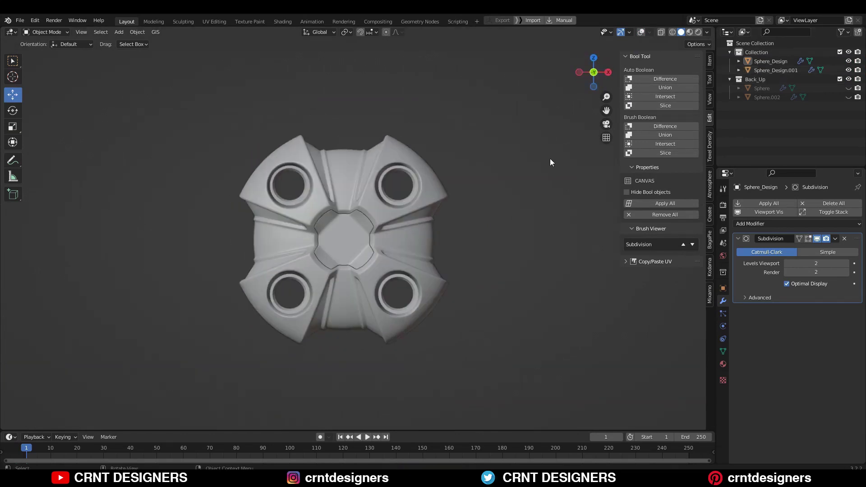
pyautogui.click(640, 32)
pyautogui.scroll(4, 357, 233)
pyautogui.click(347, 228)
pyautogui.press('`')
pyautogui.press('Escape')
pyautogui.press('Tab')
# - Inset the insert's central front face by 0.0891 m
pyautogui.click(316, 238)
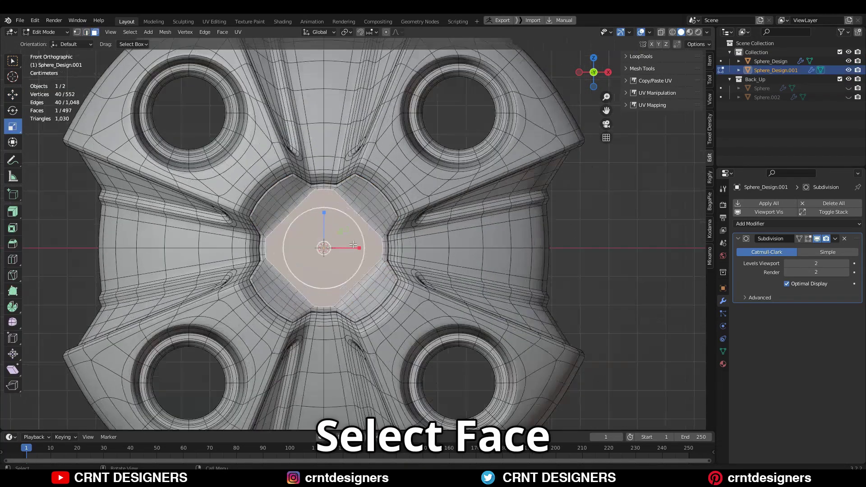
pyautogui.scroll(3, 315, 238)
pyautogui.press('i')
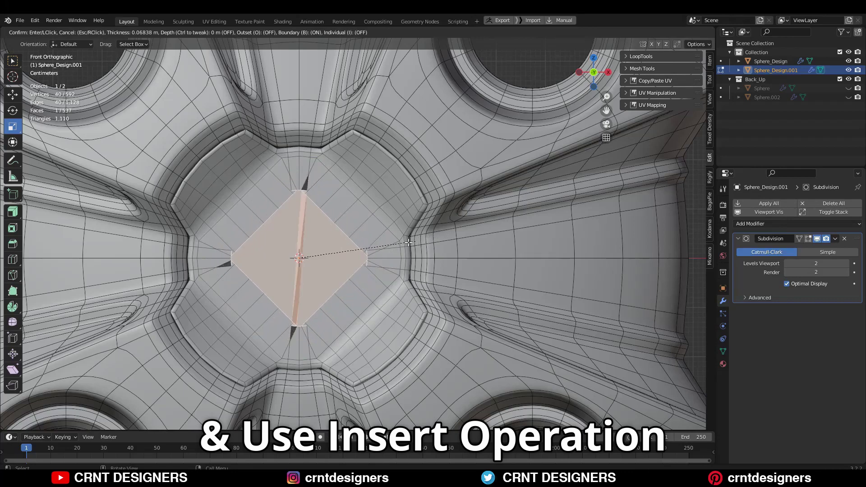
pyautogui.click(410, 240)
# - Shape the inset central face into a circle with LoopTools and scale it by 1.058
pyautogui.rightClick(380, 215)
pyautogui.moveTo(368, 50)
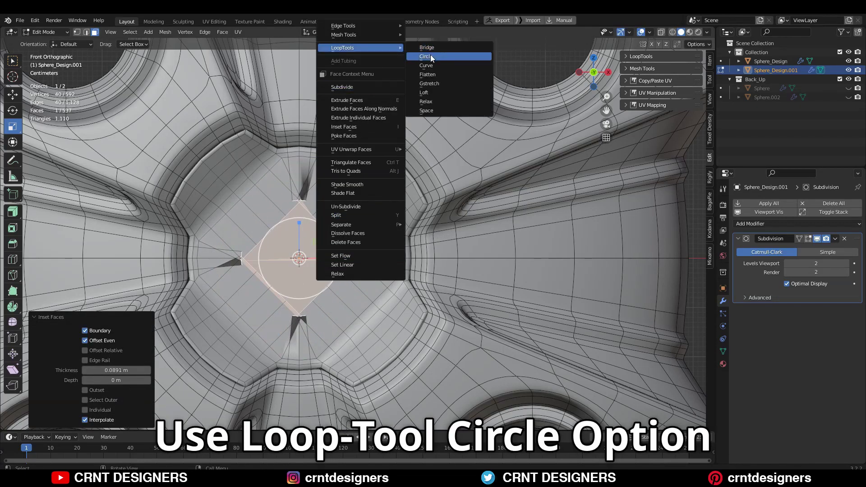
pyautogui.click(429, 56)
pyautogui.press('s')
pyautogui.click(415, 203)
pyautogui.moveTo(415, 203); pyautogui.dragTo(366, 238, button='middle')
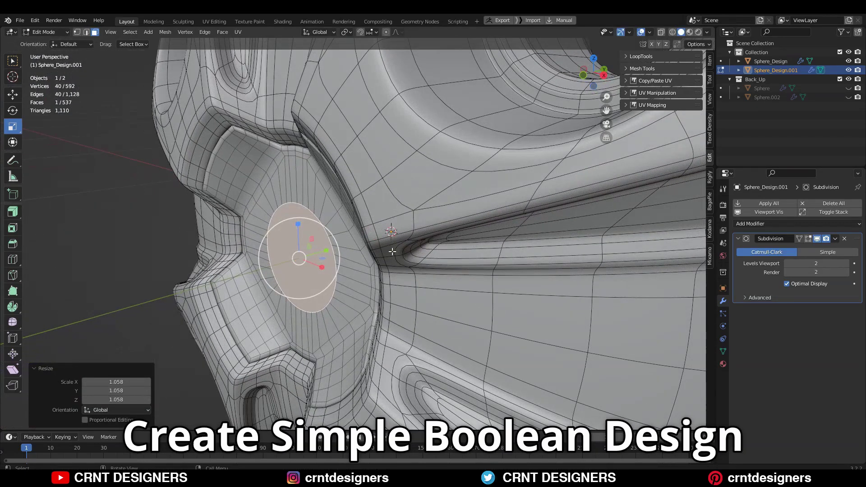
pyautogui.rightClick(361, 270)
pyautogui.click(375, 282)
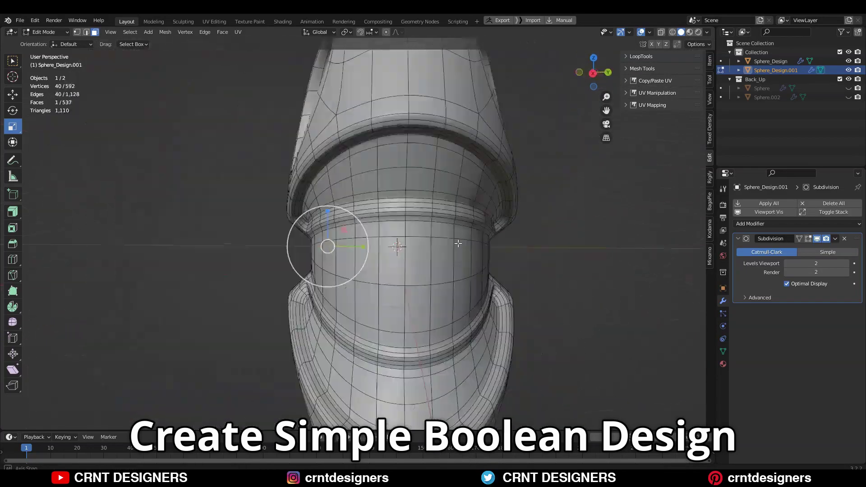
# - Remove the insert's circular front face and symmetrize the entire mesh to repeat the round opening on the opposite side
pyautogui.rightClick(445, 250)
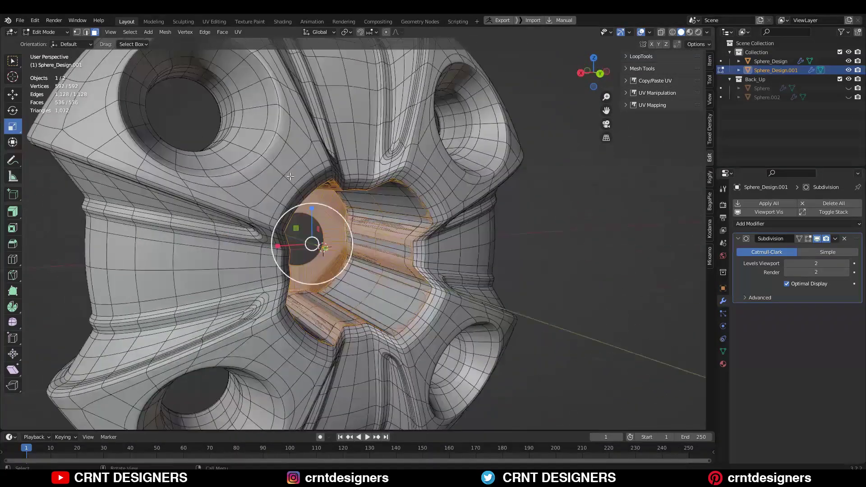
pyautogui.click(165, 32)
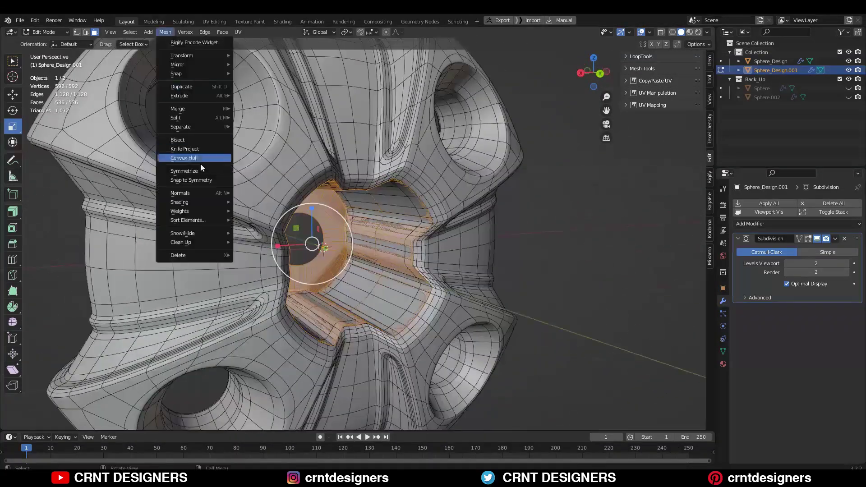
pyautogui.click(200, 158)
pyautogui.click(116, 410)
pyautogui.click(115, 370)
pyautogui.click(116, 411)
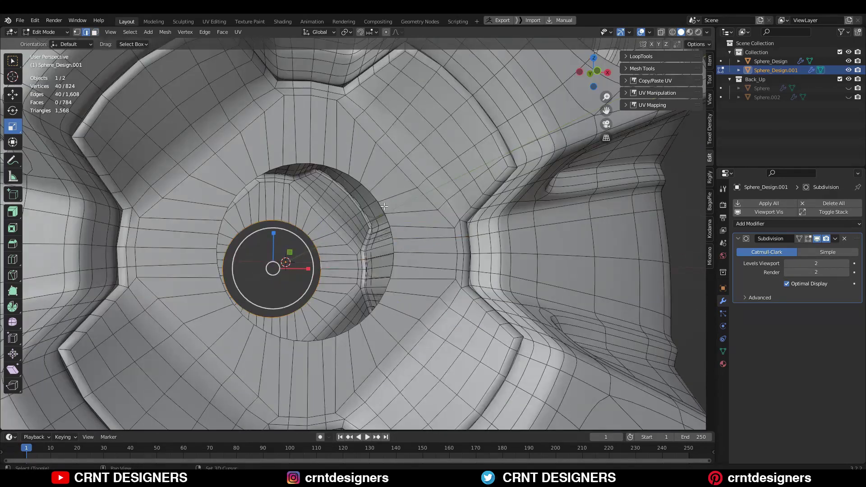
# - Bridge the insert's two circular openings into a through-hole, bevel its rim with one segment, and bevel the two resulting edge loops
pyautogui.rightClick(424, 200)
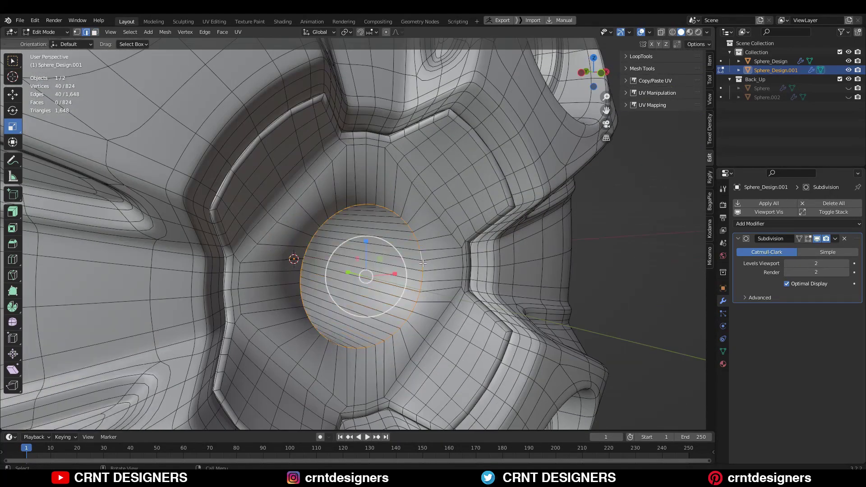
pyautogui.hotkey('ctrl', 'b')
pyautogui.scroll(-1, 469, 266)
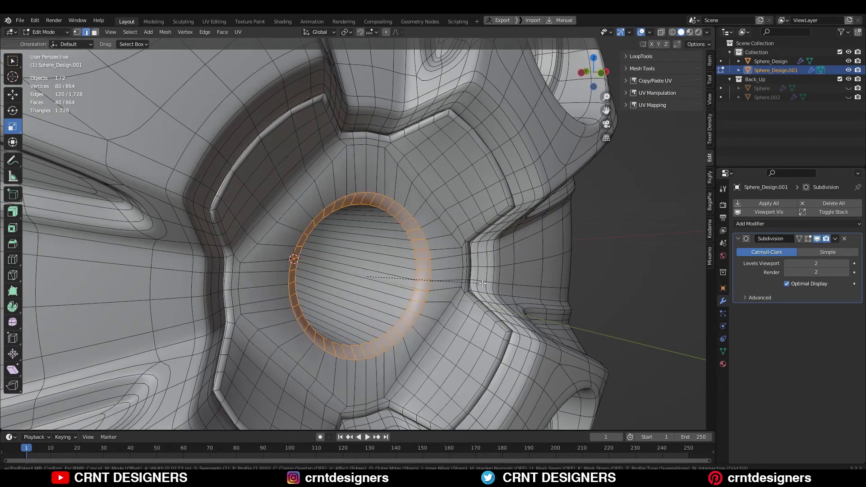
pyautogui.click(468, 283)
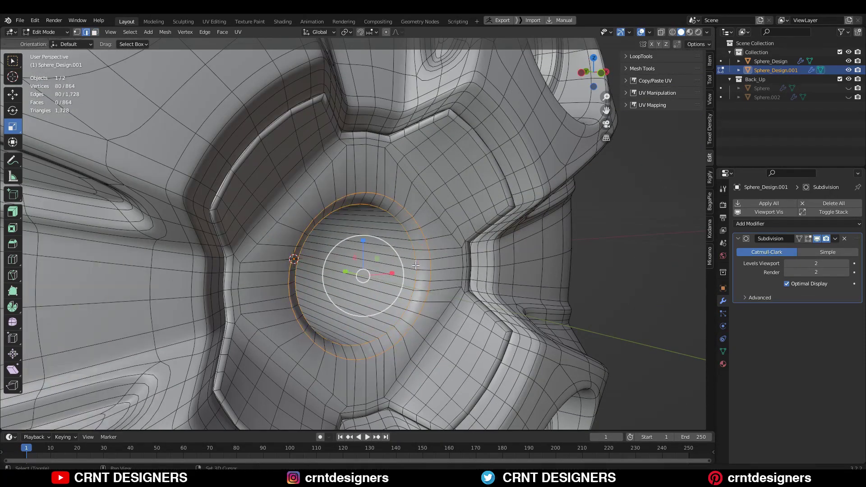
pyautogui.hotkey('ctrl', 'b')
pyautogui.click(494, 269)
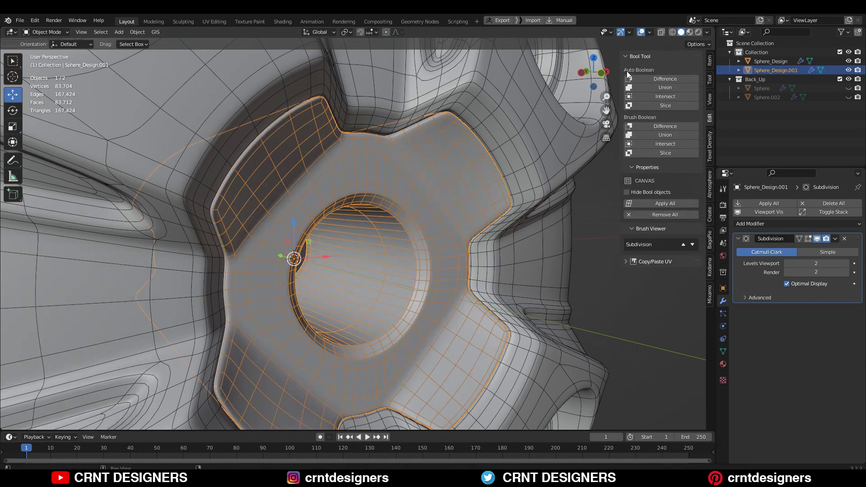